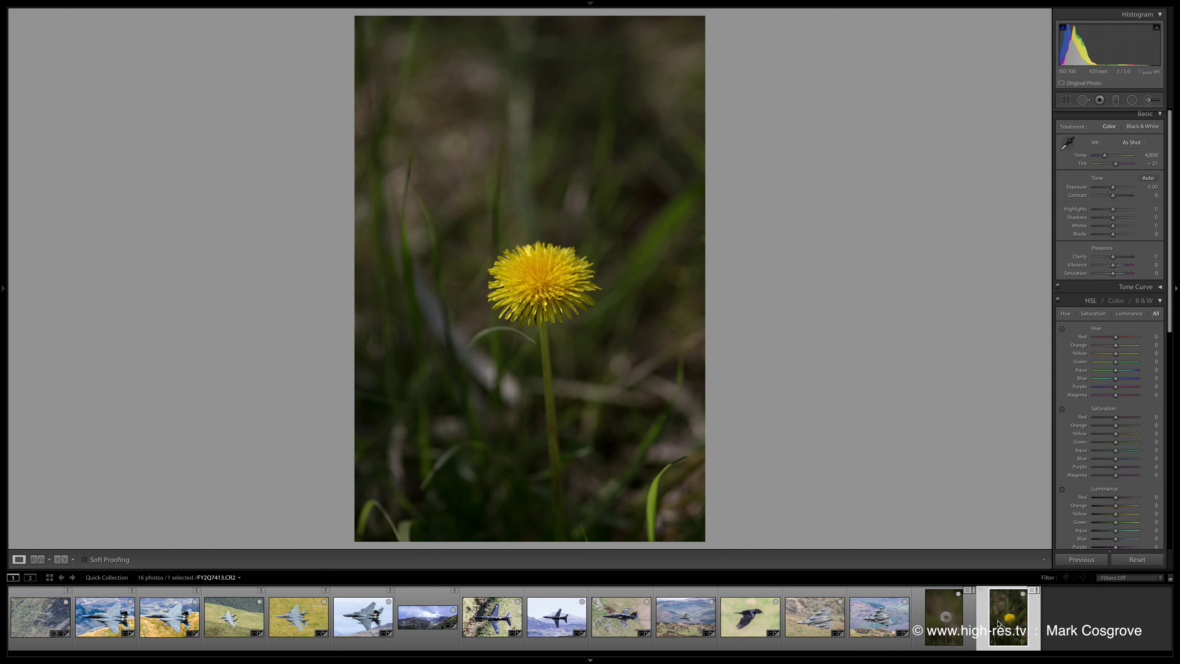
# Flip between the yellow dandelion and seed-head photos, ending on FY2Q7405.CR2
pyautogui.click(946, 621)
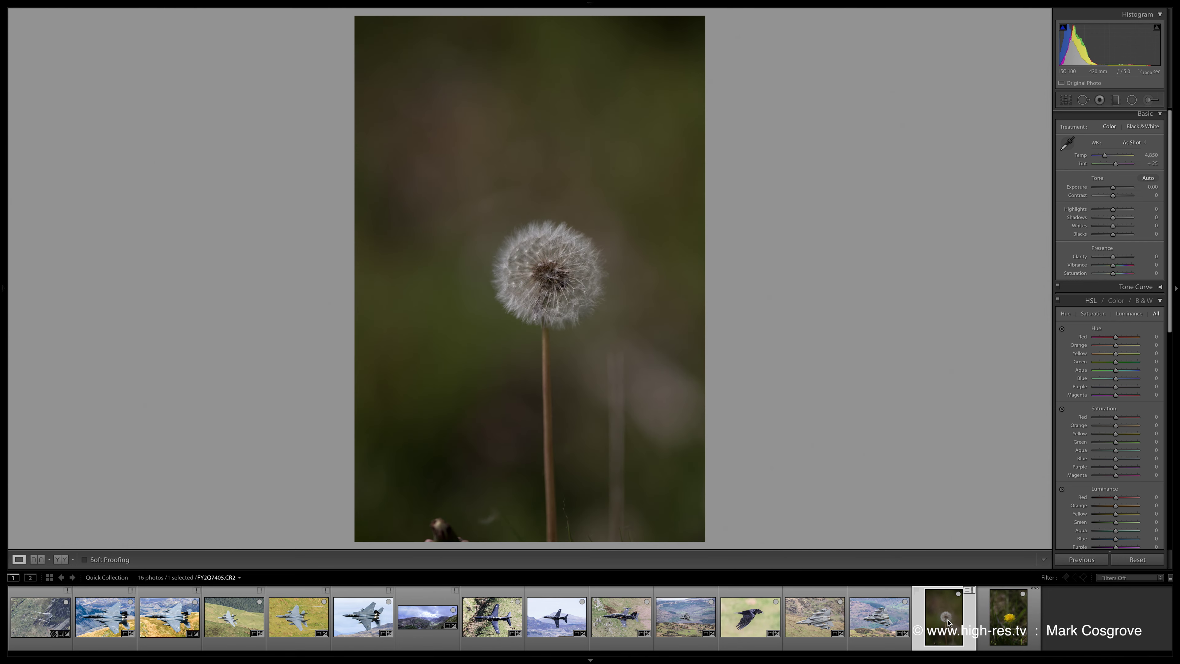
pyautogui.click(1000, 623)
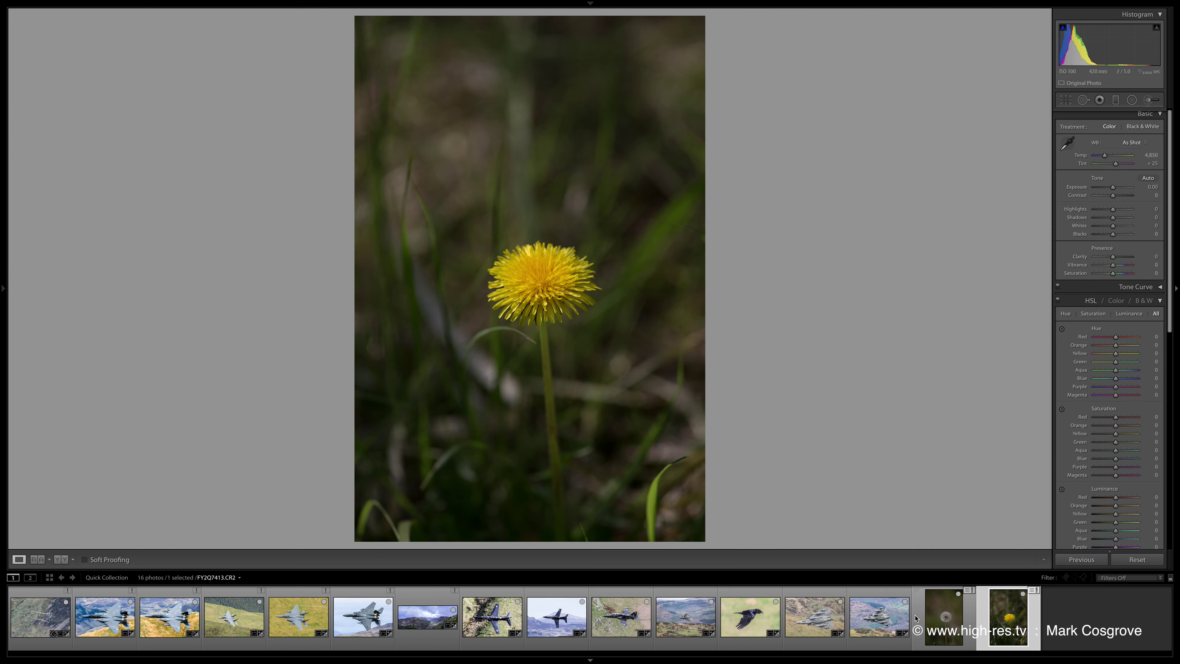
pyautogui.click(950, 619)
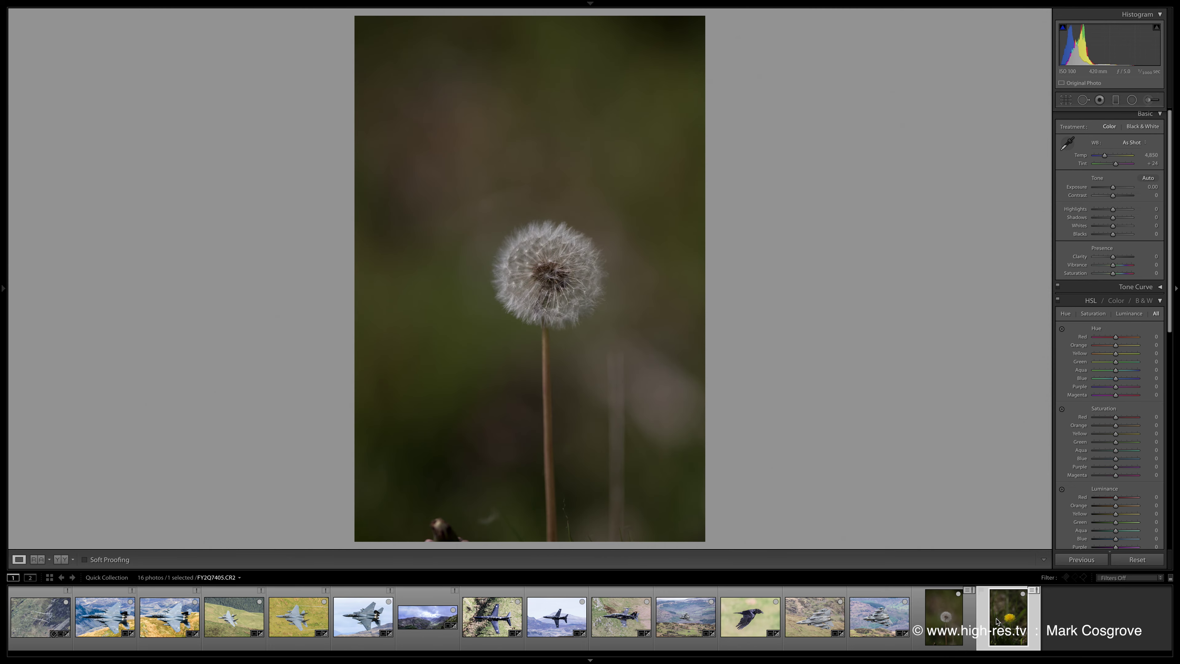
pyautogui.click(957, 610)
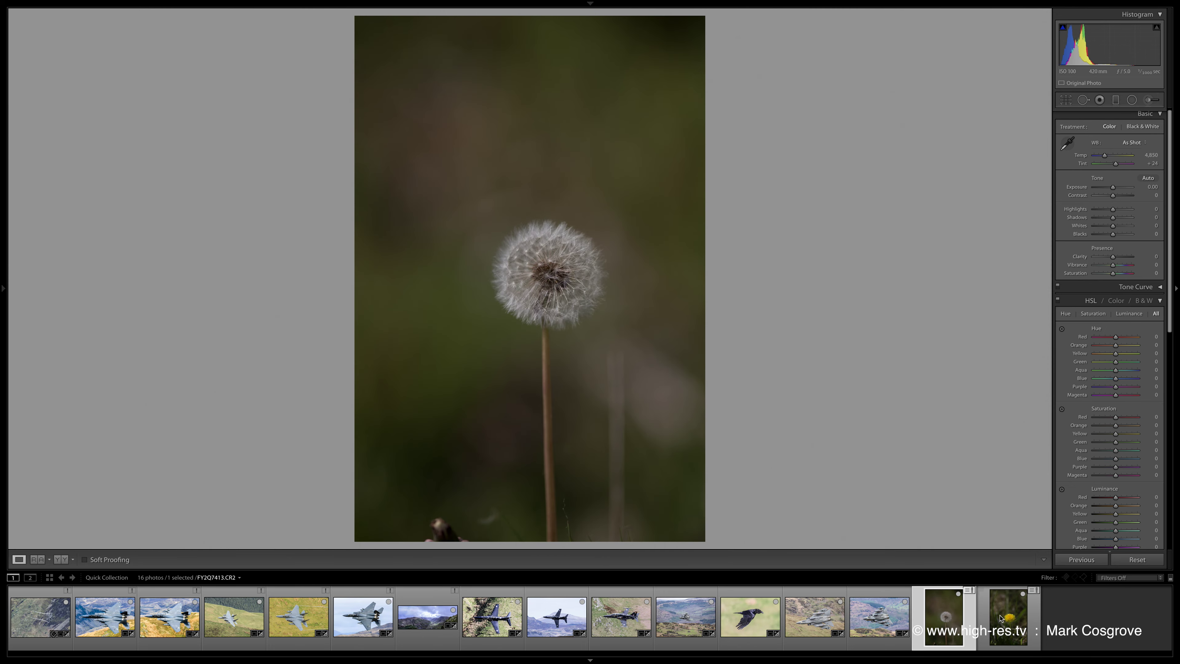
pyautogui.click(999, 618)
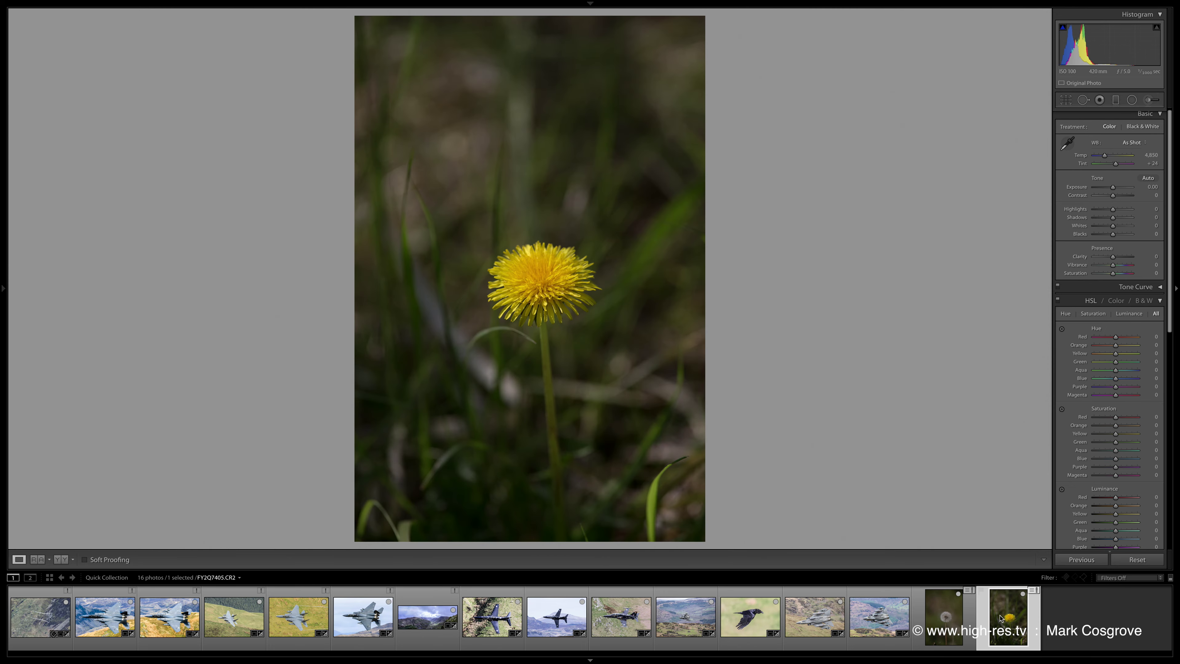
pyautogui.click(949, 619)
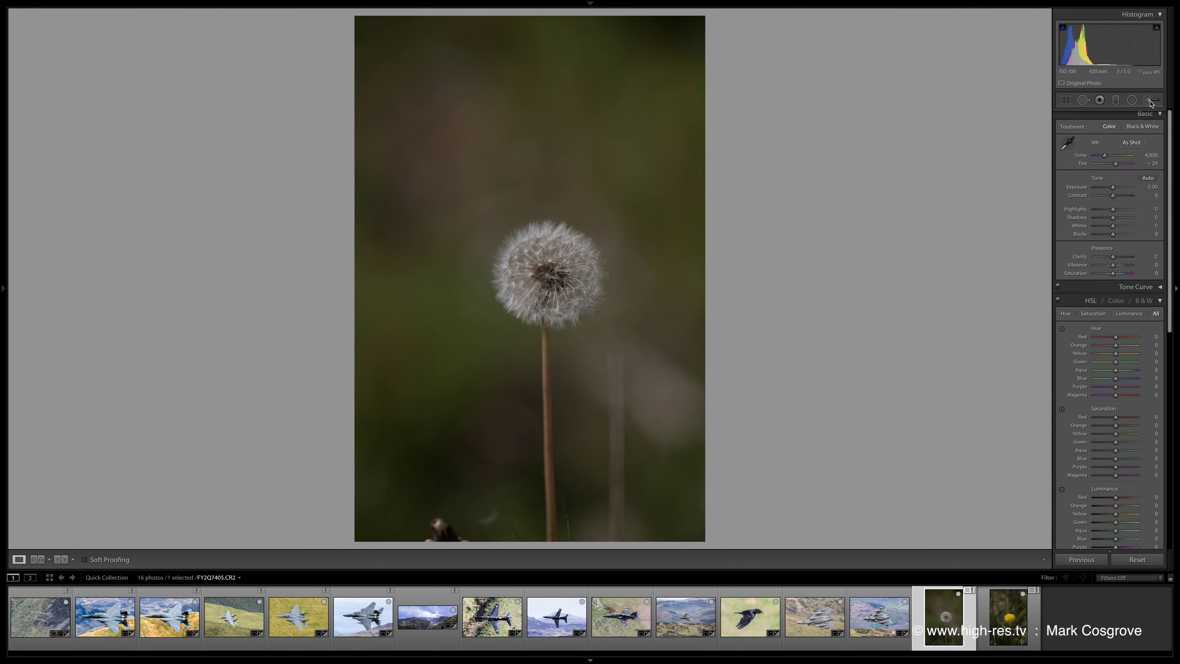
# Set up the Adjustment Brush with Auto Mask on, Exposure −4.00 and Size 24
pyautogui.click(1149, 101)
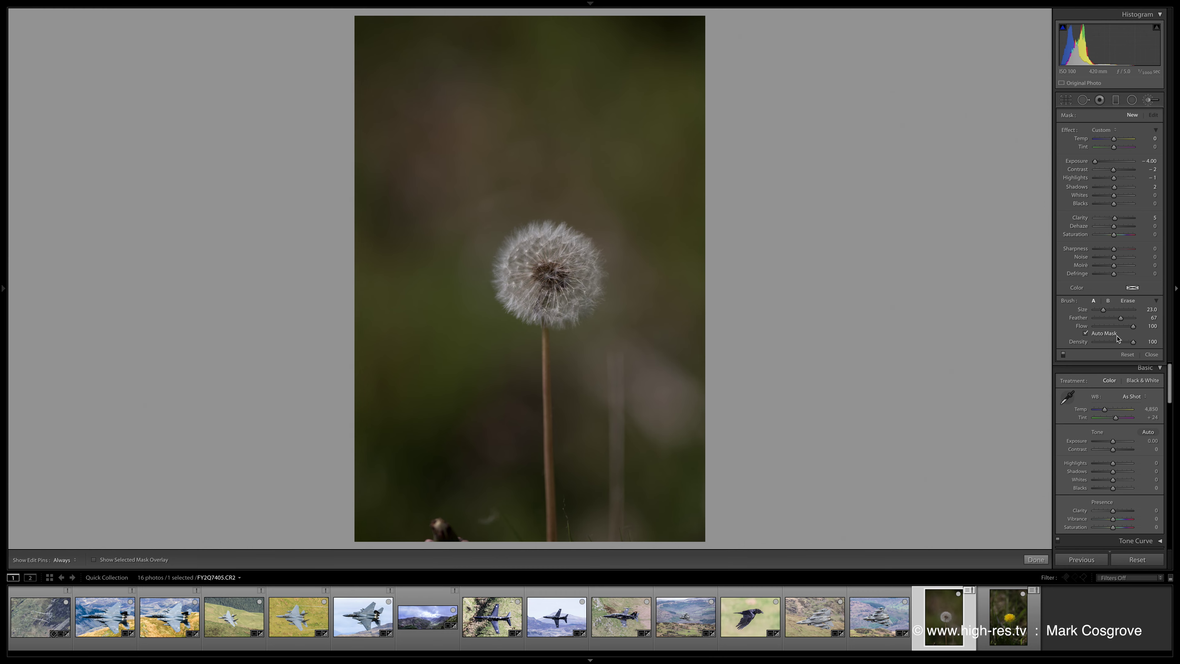
pyautogui.click(1086, 335)
pyautogui.moveTo(1100, 161)
pyautogui.mouseDown()
pyautogui.moveTo(1113, 164)
pyautogui.moveTo(1094, 163)
pyautogui.mouseUp()
pyautogui.scroll(-5, 488, 125)
pyautogui.scroll(3, 491, 128)
pyautogui.scroll(-2, 491, 127)
pyautogui.scroll(5, 491, 127)
pyautogui.scroll(-3, 491, 127)
pyautogui.scroll(1, 491, 127)
pyautogui.scroll(3, 491, 127)
pyautogui.scroll(1, 491, 127)
# Brush −4.00 exposure over the top, left and right background around the seed head
pyautogui.click(637, 112)
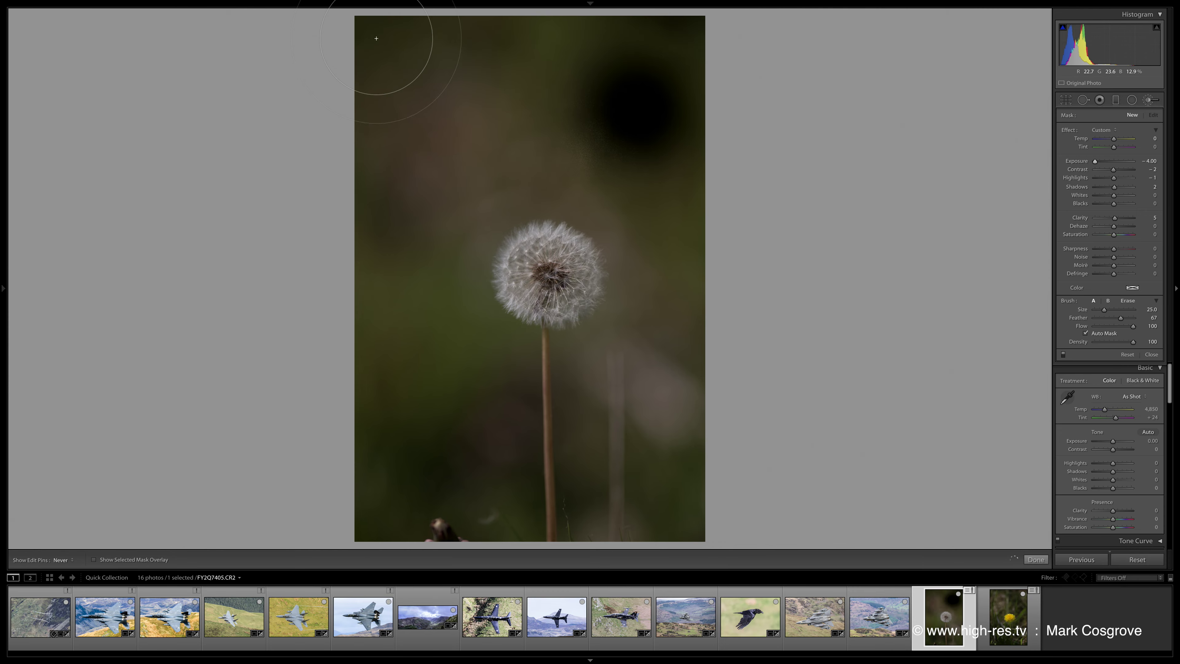
pyautogui.moveTo(543, 37)
pyautogui.mouseDown()
pyautogui.moveTo(678, 39)
pyautogui.moveTo(482, 39)
pyautogui.moveTo(403, 59)
pyautogui.mouseUp()
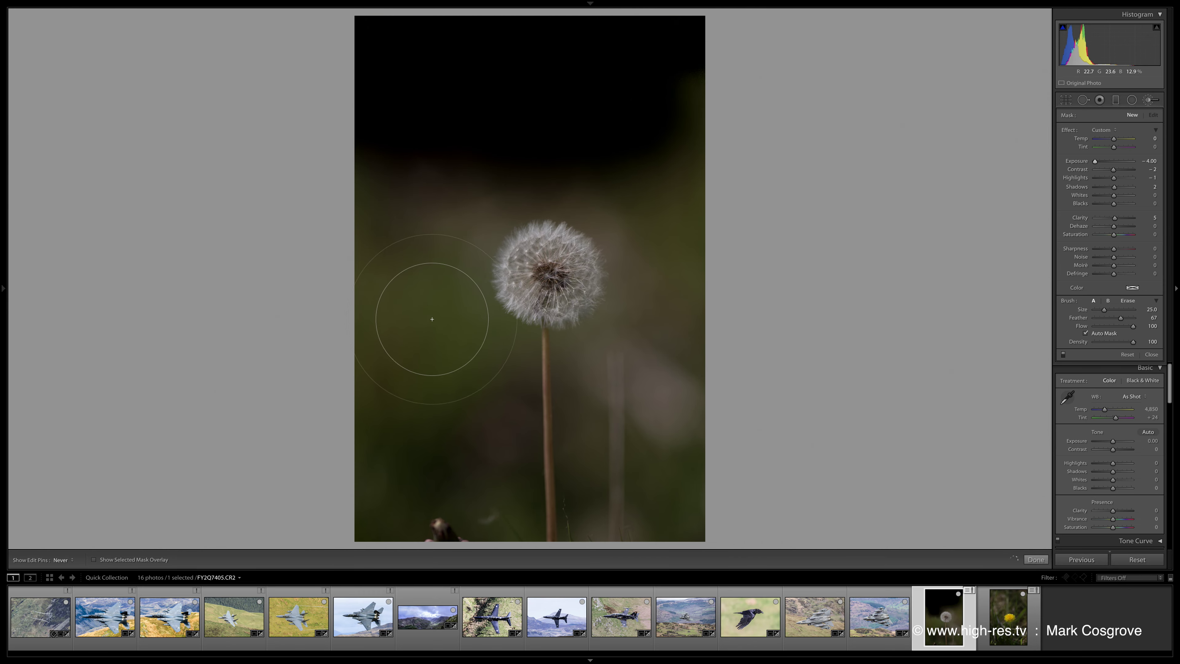
pyautogui.moveTo(473, 367)
pyautogui.mouseDown()
pyautogui.moveTo(486, 503)
pyautogui.moveTo(346, 518)
pyautogui.moveTo(375, 528)
pyautogui.moveTo(474, 512)
pyautogui.moveTo(363, 511)
pyautogui.mouseUp()
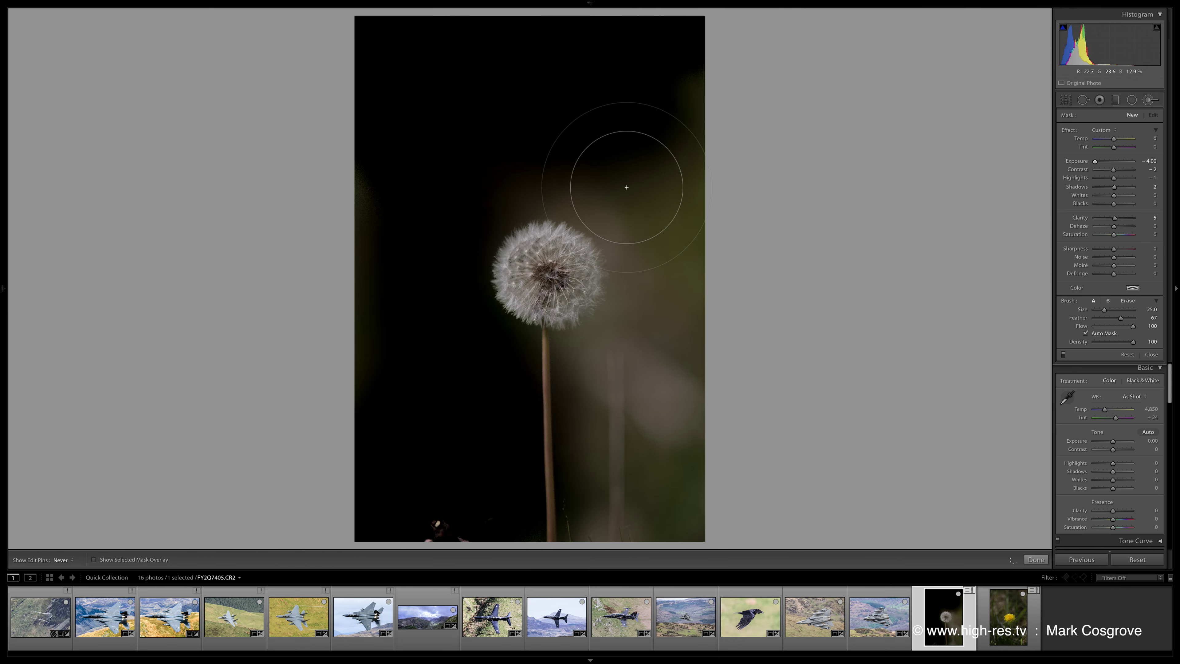
pyautogui.moveTo(668, 272)
pyautogui.mouseDown()
pyautogui.moveTo(632, 367)
pyautogui.moveTo(607, 377)
pyautogui.moveTo(606, 434)
pyautogui.moveTo(611, 501)
pyautogui.moveTo(628, 525)
pyautogui.moveTo(645, 488)
pyautogui.moveTo(687, 462)
pyautogui.moveTo(671, 515)
pyautogui.moveTo(605, 496)
pyautogui.moveTo(554, 508)
pyautogui.moveTo(571, 535)
pyautogui.mouseUp()
# Darken the remaining bright spots along the bottom edge, toggling edit pins to check coverage
pyautogui.press('h')
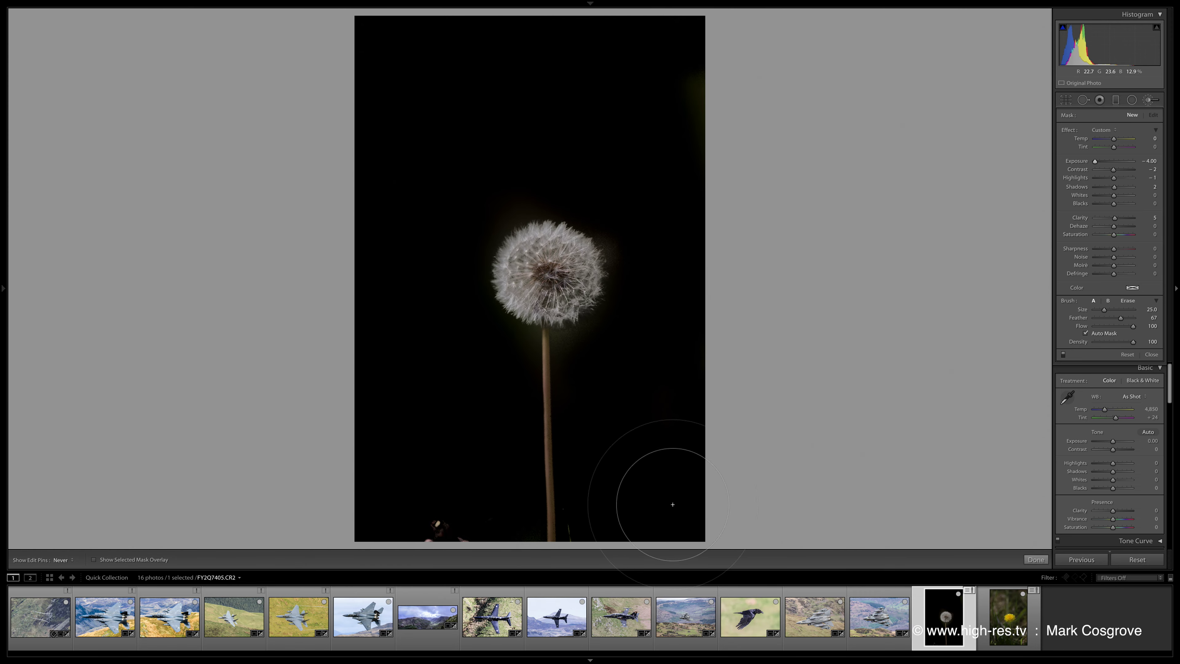
pyautogui.scroll(1, 427, 479)
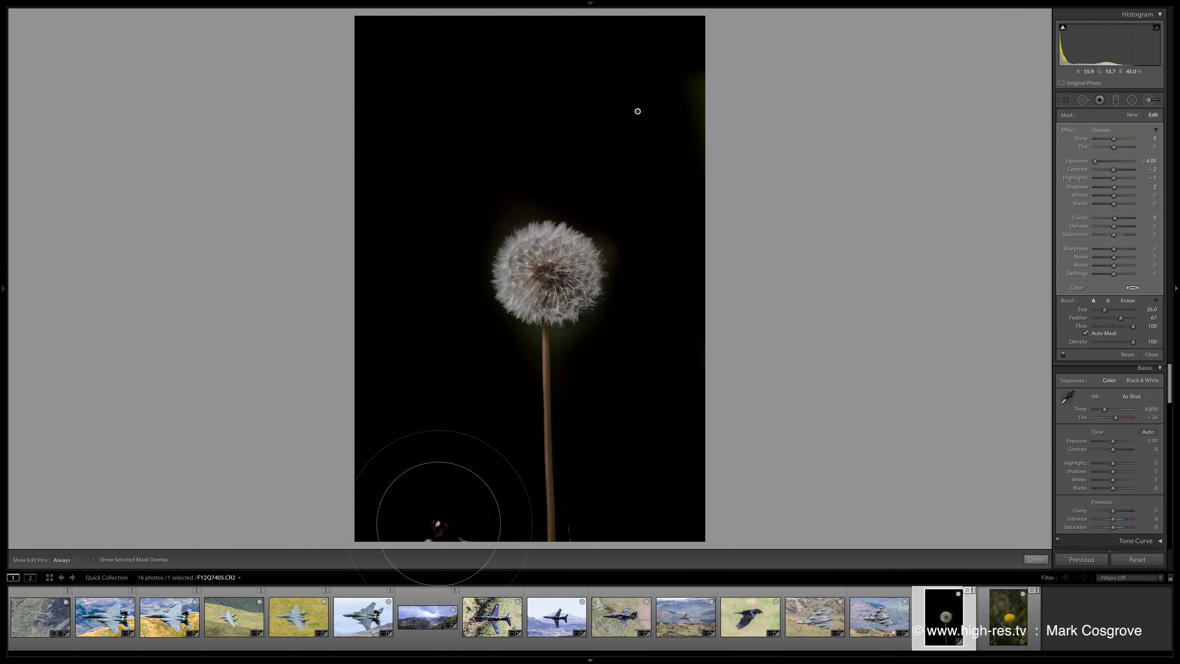
pyautogui.press('h')
pyautogui.scroll(-1, 439, 526)
pyautogui.moveTo(440, 526)
pyautogui.mouseDown()
pyautogui.moveTo(422, 514)
pyautogui.moveTo(453, 514)
pyautogui.moveTo(463, 540)
pyautogui.moveTo(430, 512)
pyautogui.moveTo(444, 520)
pyautogui.moveTo(434, 524)
pyautogui.mouseUp()
pyautogui.press('h')
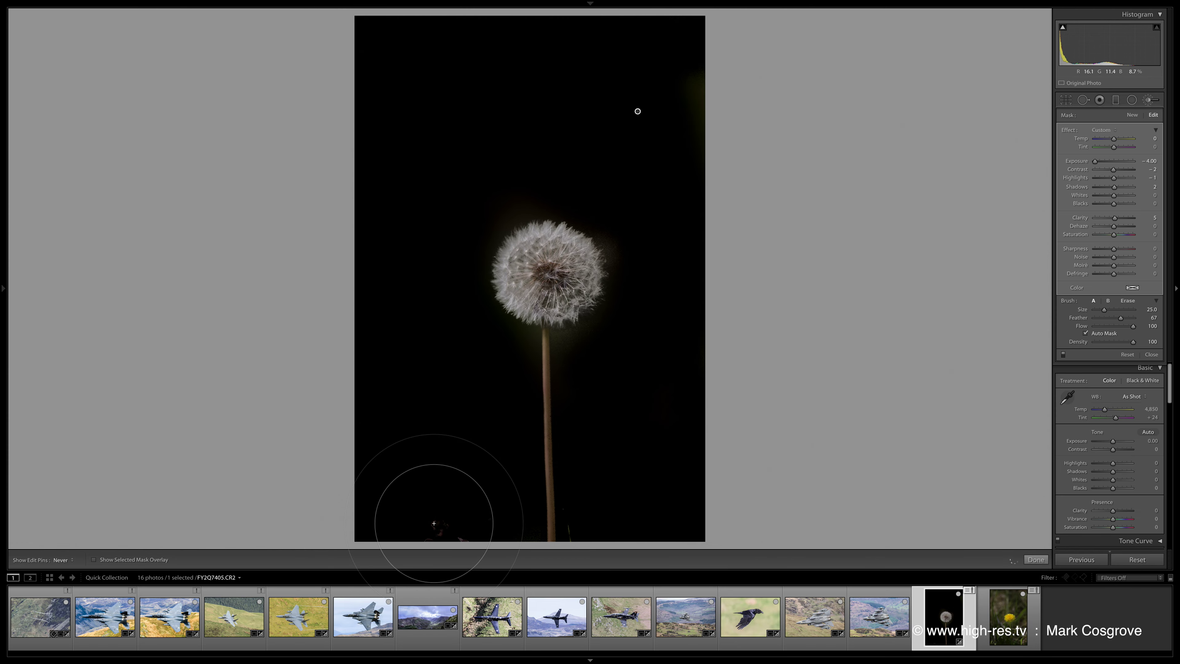
pyautogui.press('h')
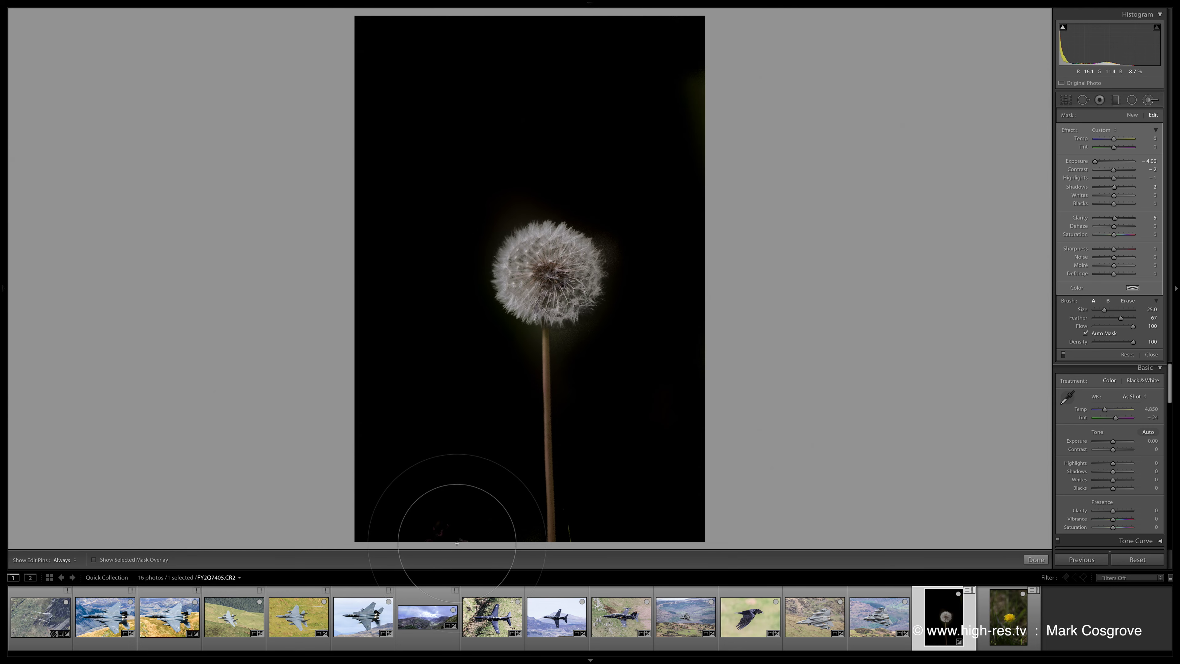
pyautogui.press('h')
pyautogui.press('h')
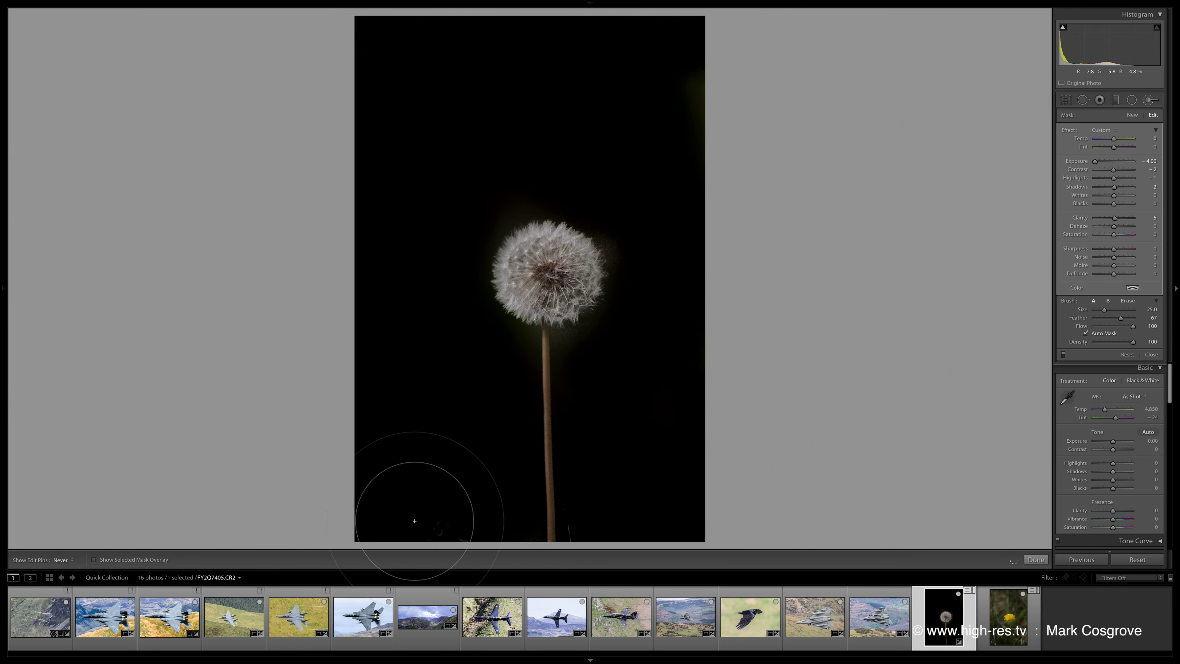
pyautogui.moveTo(461, 519)
pyautogui.mouseDown()
pyautogui.moveTo(567, 527)
pyautogui.moveTo(571, 540)
pyautogui.moveTo(558, 513)
pyautogui.mouseUp()
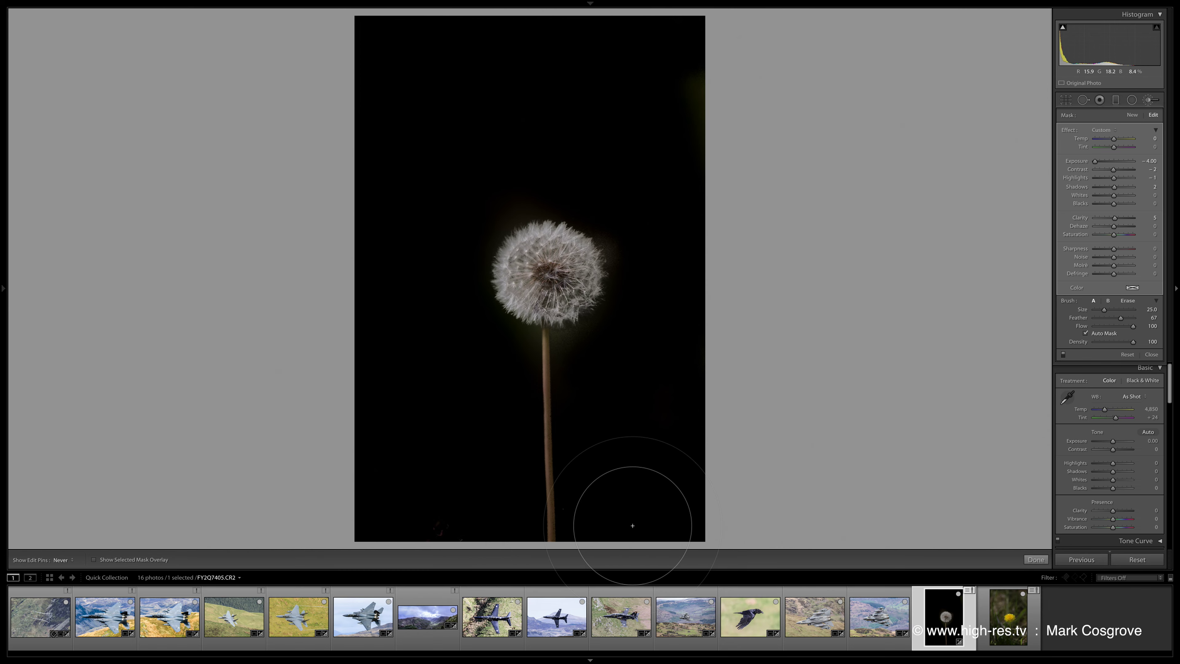
pyautogui.press('h')
# Finish the brush and give the seed-head photo Clarity +65 and luminance noise reduction 30
pyautogui.click(1151, 100)
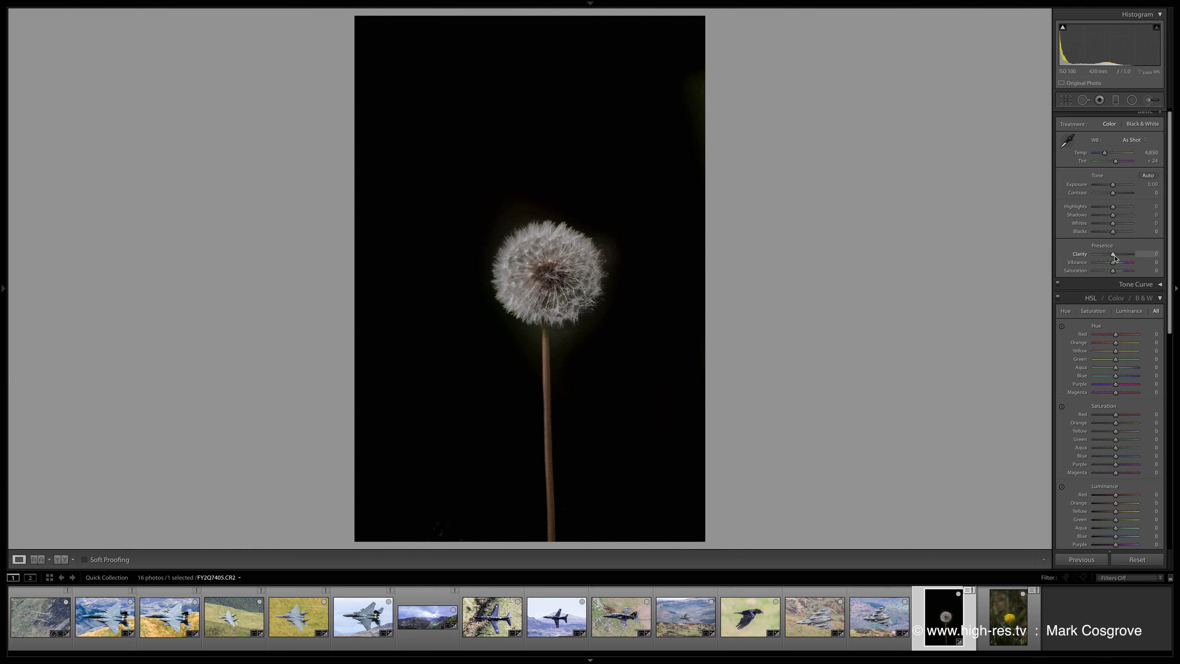
pyautogui.moveTo(1117, 255); pyautogui.dragTo(1126, 258)
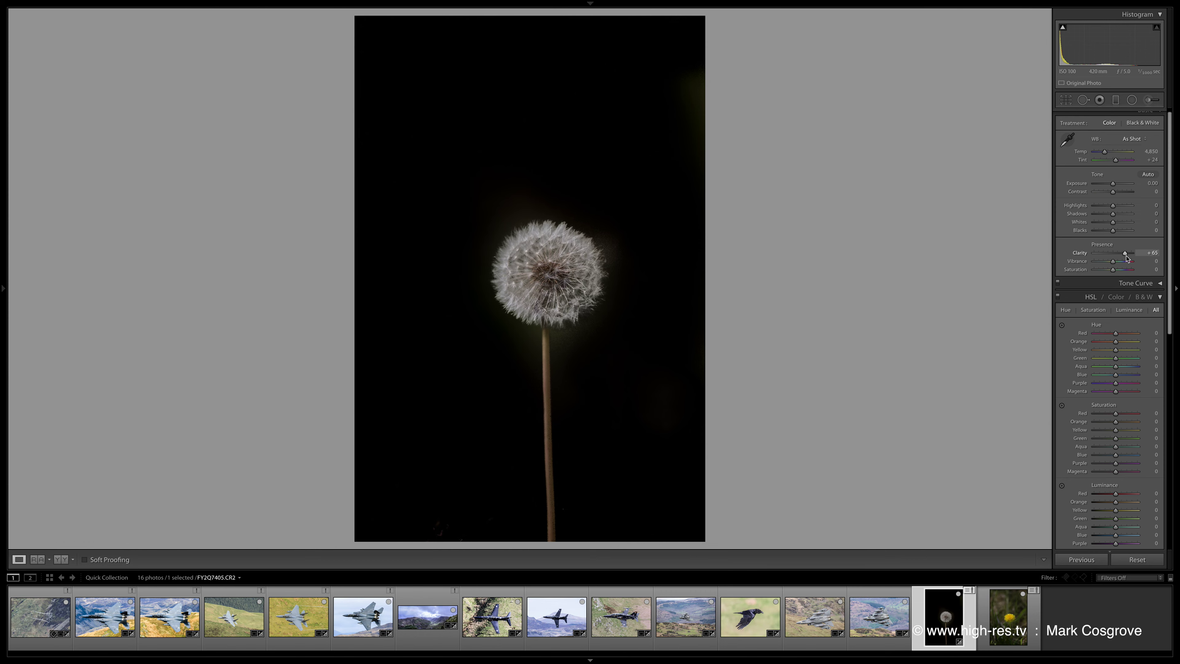
pyautogui.click(547, 298)
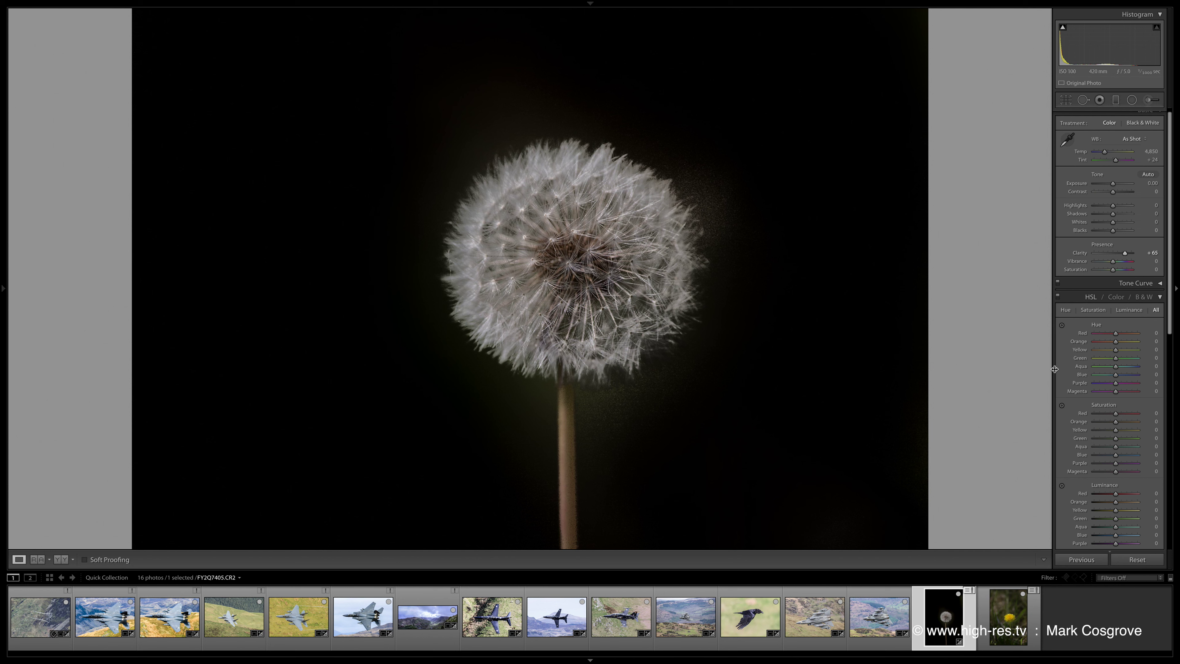
pyautogui.scroll(-5, 1118, 435)
pyautogui.scroll(-2, 1117, 434)
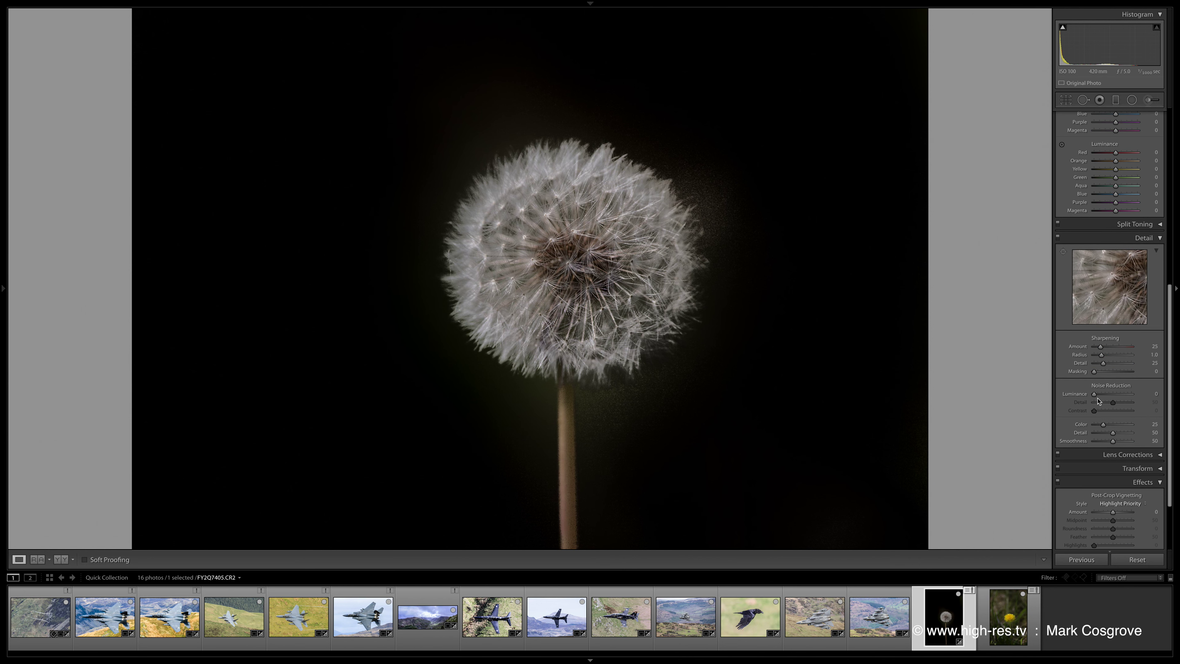
pyautogui.moveTo(1095, 395); pyautogui.dragTo(1105, 396)
pyautogui.click(660, 242)
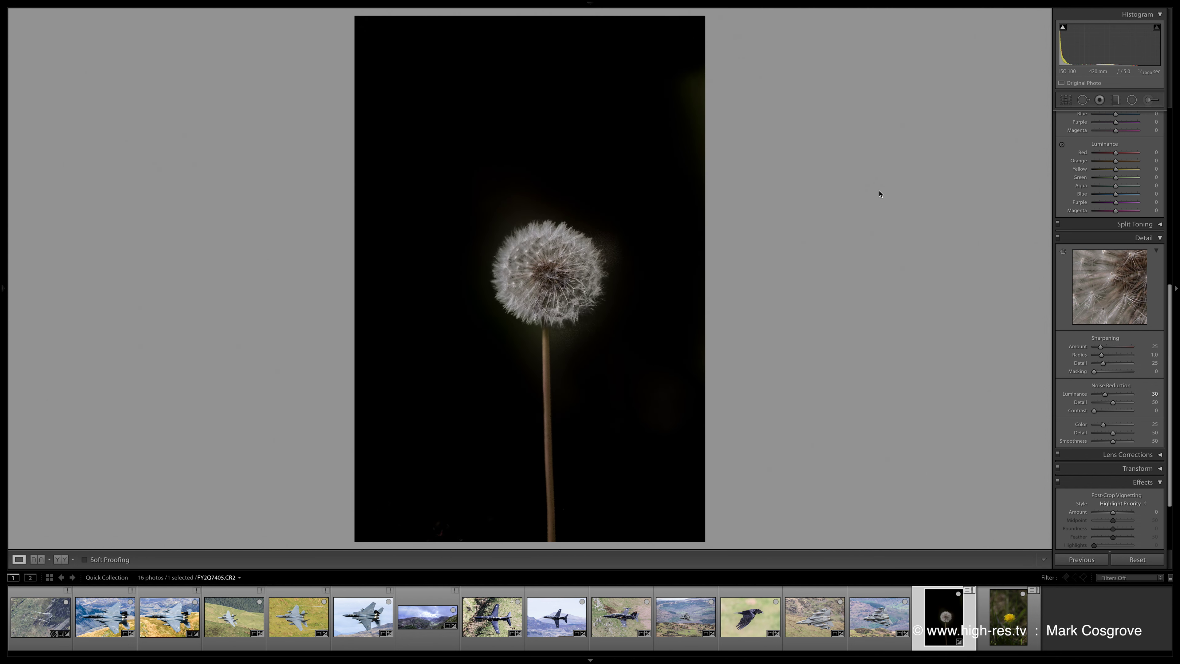
# Switch to the yellow dandelion photo
pyautogui.click(1153, 101)
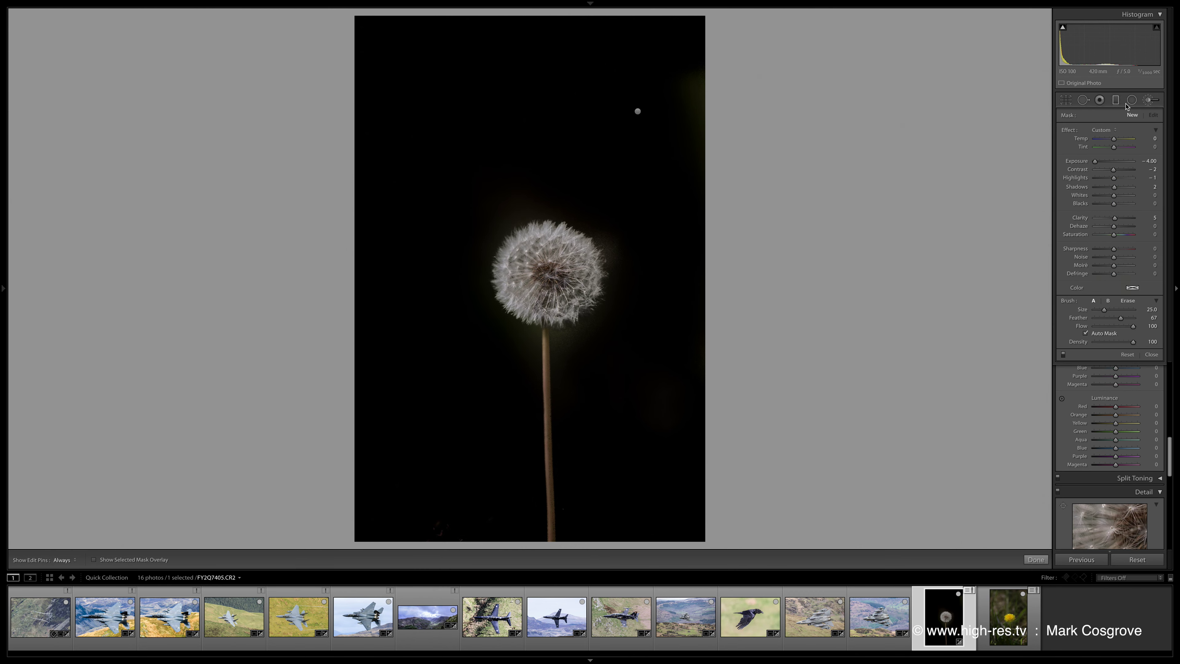
pyautogui.click(1148, 103)
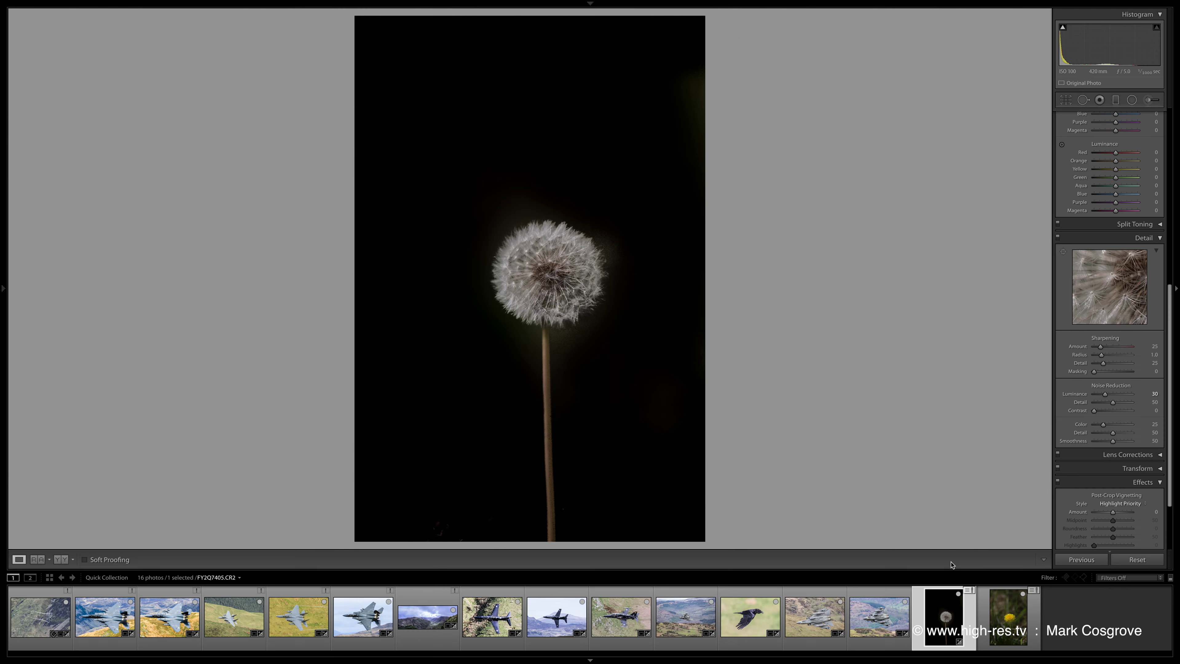
pyautogui.click(1018, 619)
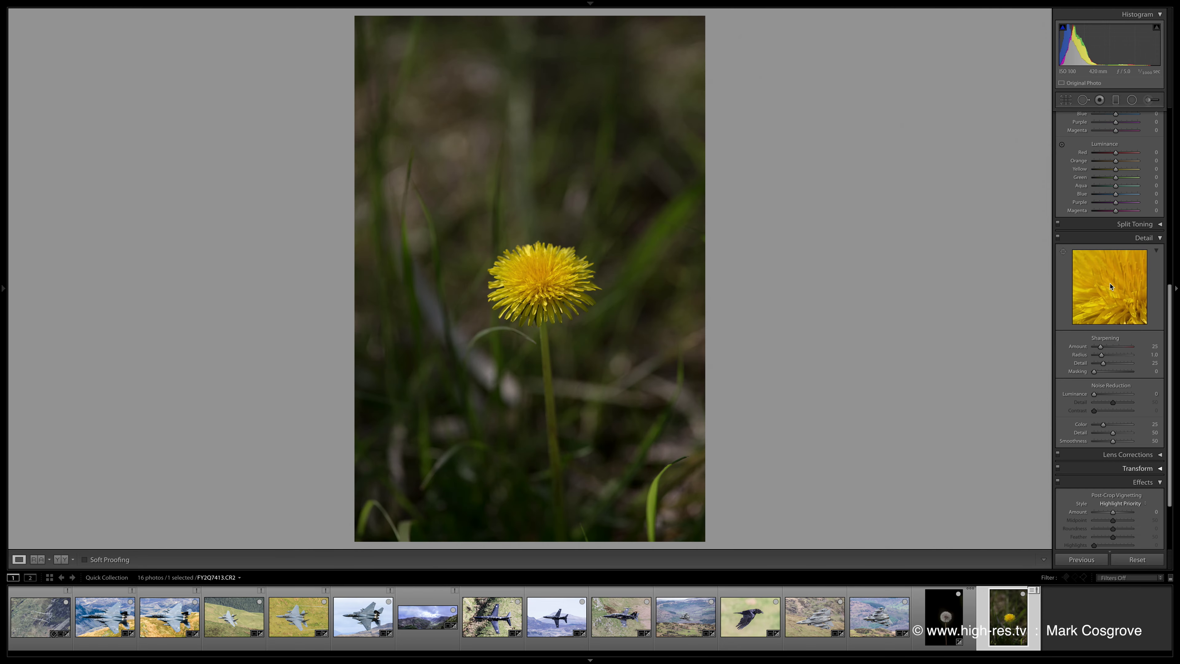
# Give the yellow dandelion photo Clarity +60 and Highlights +32 in the Basic panel
pyautogui.scroll(5, 1118, 259)
pyautogui.scroll(6, 1118, 259)
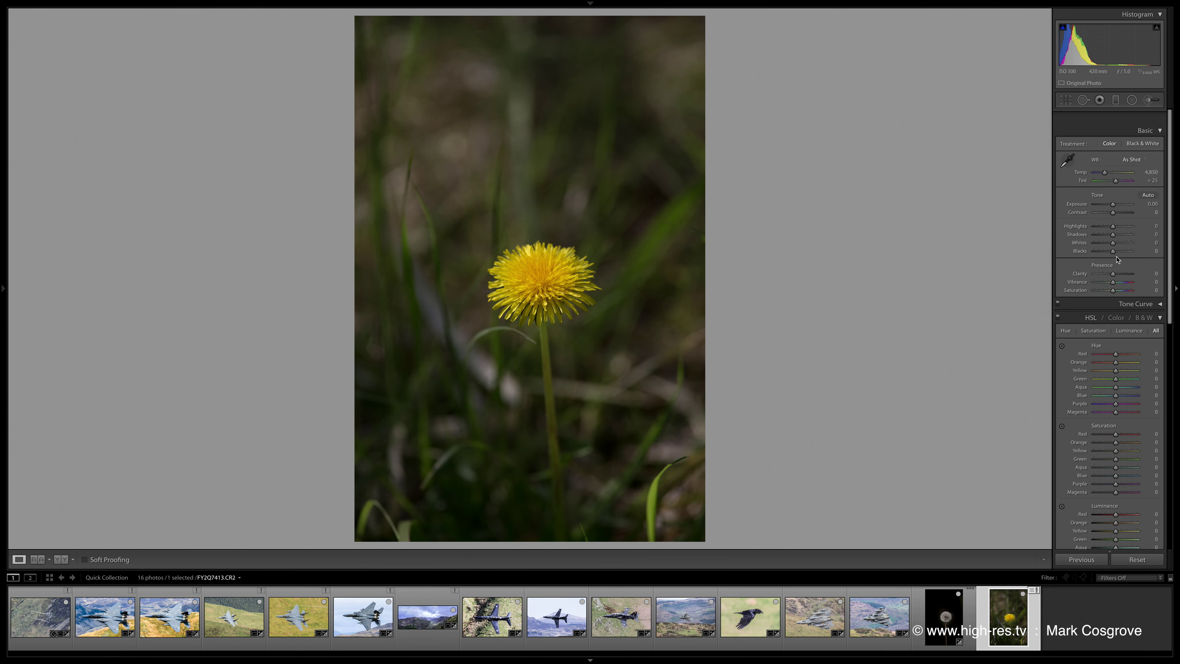
pyautogui.moveTo(1114, 260); pyautogui.dragTo(1125, 260)
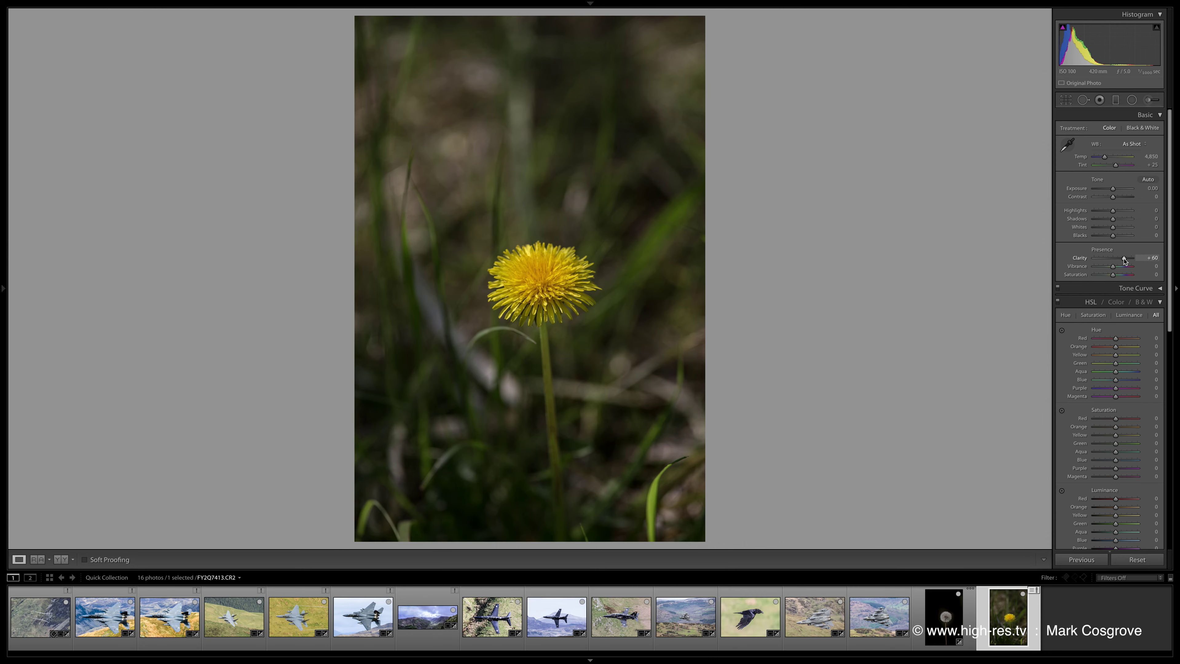
pyautogui.moveTo(1113, 212); pyautogui.dragTo(1110, 213)
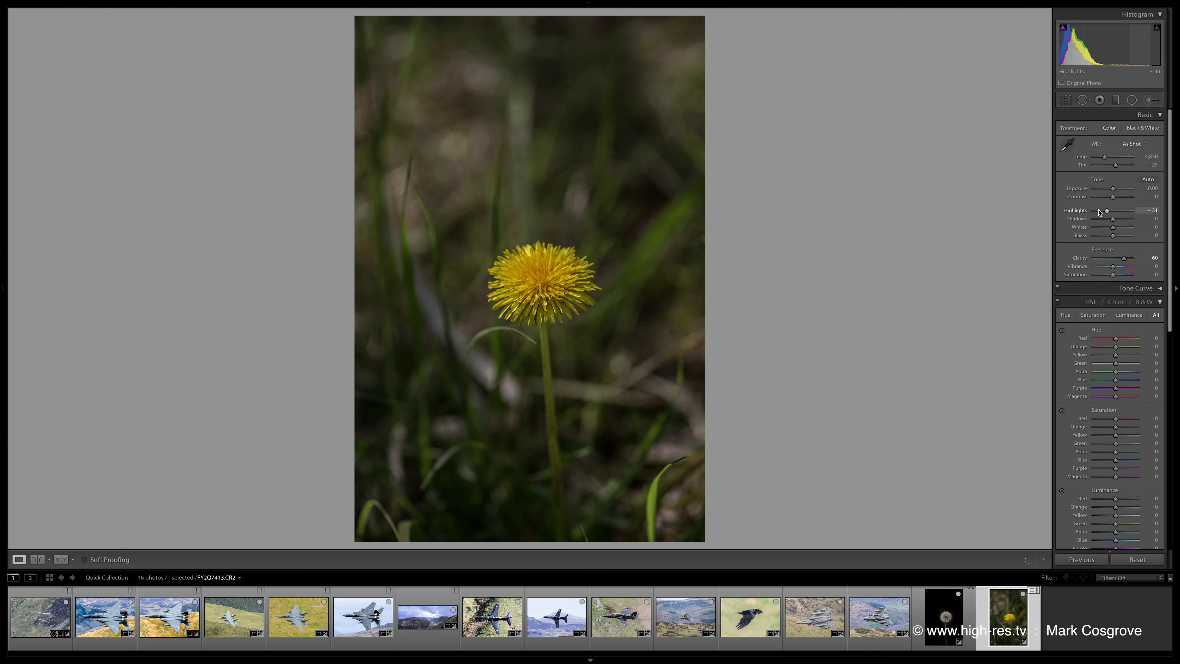
pyautogui.moveTo(1098, 212)
pyautogui.mouseDown()
pyautogui.moveTo(1129, 211)
pyautogui.moveTo(1099, 223)
pyautogui.moveTo(1130, 231)
pyautogui.moveTo(1113, 230)
pyautogui.mouseUp()
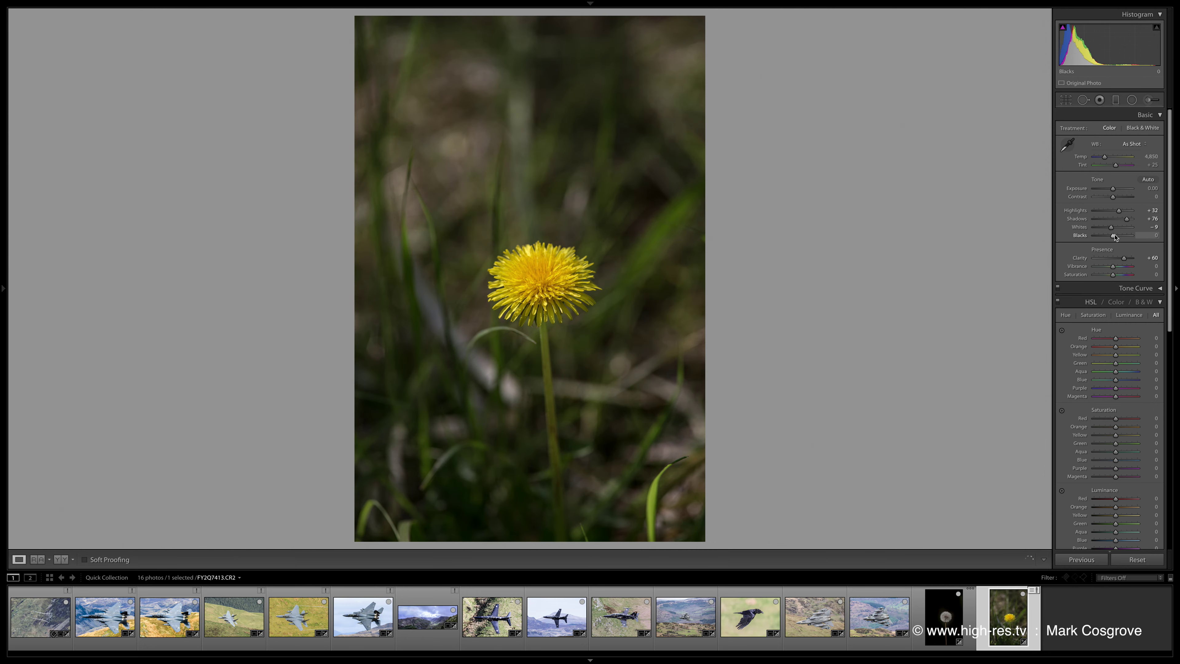
pyautogui.scroll(-1, 1115, 237)
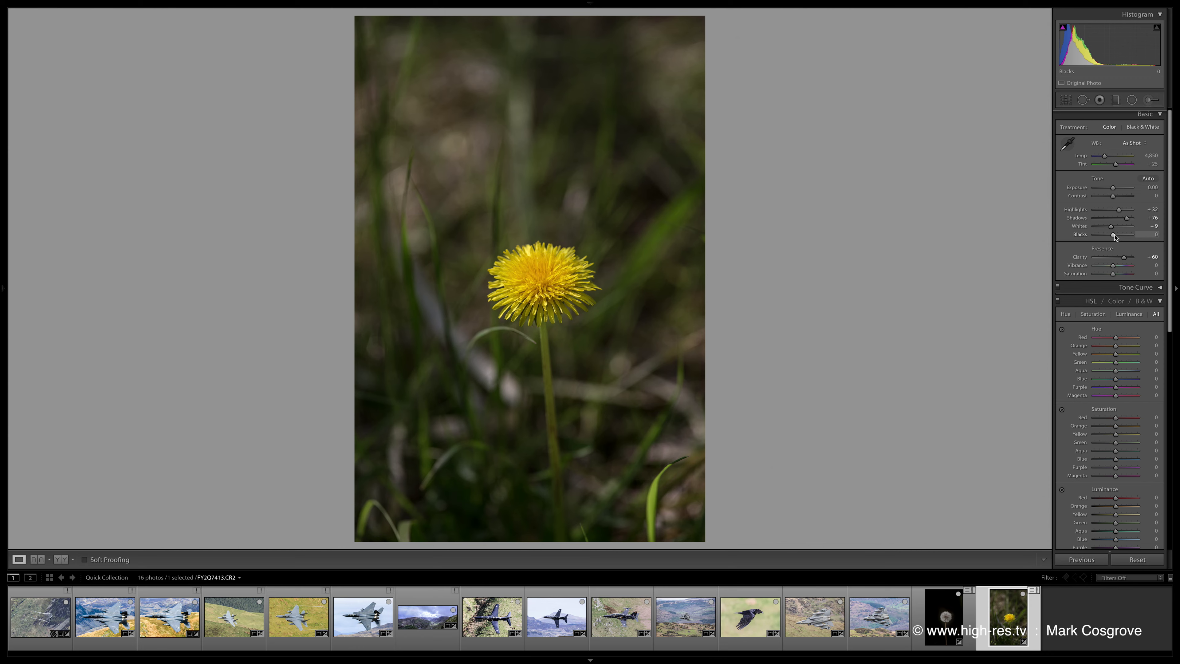
# Brush −4.00 exposure over the upper-middle and top-left background and a pale grass blade
pyautogui.click(1147, 102)
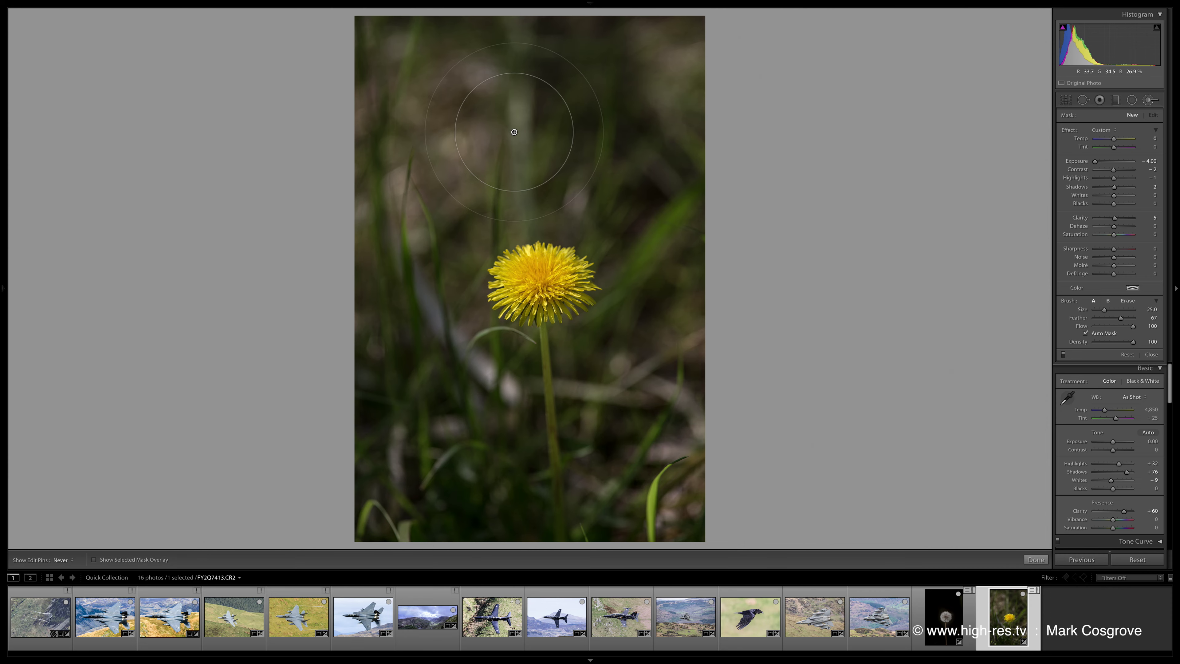
pyautogui.moveTo(529, 135); pyautogui.dragTo(500, 119)
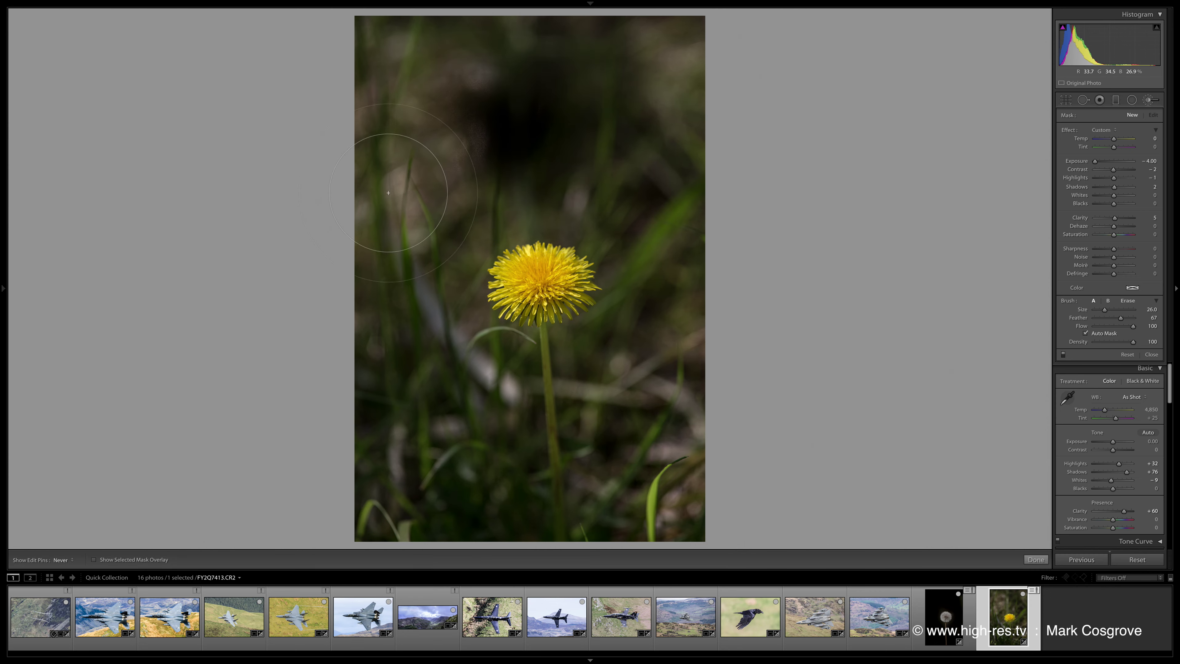
pyautogui.moveTo(388, 193)
pyautogui.mouseDown()
pyautogui.moveTo(466, 205)
pyautogui.moveTo(391, 223)
pyautogui.moveTo(423, 192)
pyautogui.moveTo(464, 210)
pyautogui.moveTo(392, 226)
pyautogui.moveTo(388, 300)
pyautogui.moveTo(411, 216)
pyautogui.moveTo(412, 281)
pyautogui.moveTo(397, 238)
pyautogui.moveTo(385, 425)
pyautogui.moveTo(438, 387)
pyautogui.moveTo(480, 409)
pyautogui.moveTo(404, 340)
pyautogui.moveTo(385, 43)
pyautogui.moveTo(375, 38)
pyautogui.moveTo(416, 52)
pyautogui.moveTo(392, 24)
pyautogui.moveTo(506, 32)
pyautogui.moveTo(681, 56)
pyautogui.moveTo(686, 69)
pyautogui.moveTo(683, 52)
pyautogui.moveTo(648, 31)
pyautogui.moveTo(695, 52)
pyautogui.moveTo(680, 75)
pyautogui.moveTo(685, 38)
pyautogui.moveTo(651, 355)
pyautogui.moveTo(658, 324)
pyautogui.moveTo(657, 455)
pyautogui.moveTo(686, 427)
pyautogui.moveTo(678, 536)
pyautogui.moveTo(627, 531)
pyautogui.moveTo(662, 515)
pyautogui.moveTo(642, 525)
pyautogui.moveTo(632, 431)
pyautogui.moveTo(599, 420)
pyautogui.moveTo(617, 433)
pyautogui.moveTo(653, 420)
pyautogui.moveTo(699, 438)
pyautogui.moveTo(630, 515)
pyautogui.moveTo(706, 489)
pyautogui.moveTo(474, 501)
pyautogui.moveTo(383, 521)
pyautogui.moveTo(418, 512)
pyautogui.moveTo(404, 502)
pyautogui.moveTo(399, 532)
pyautogui.mouseUp()
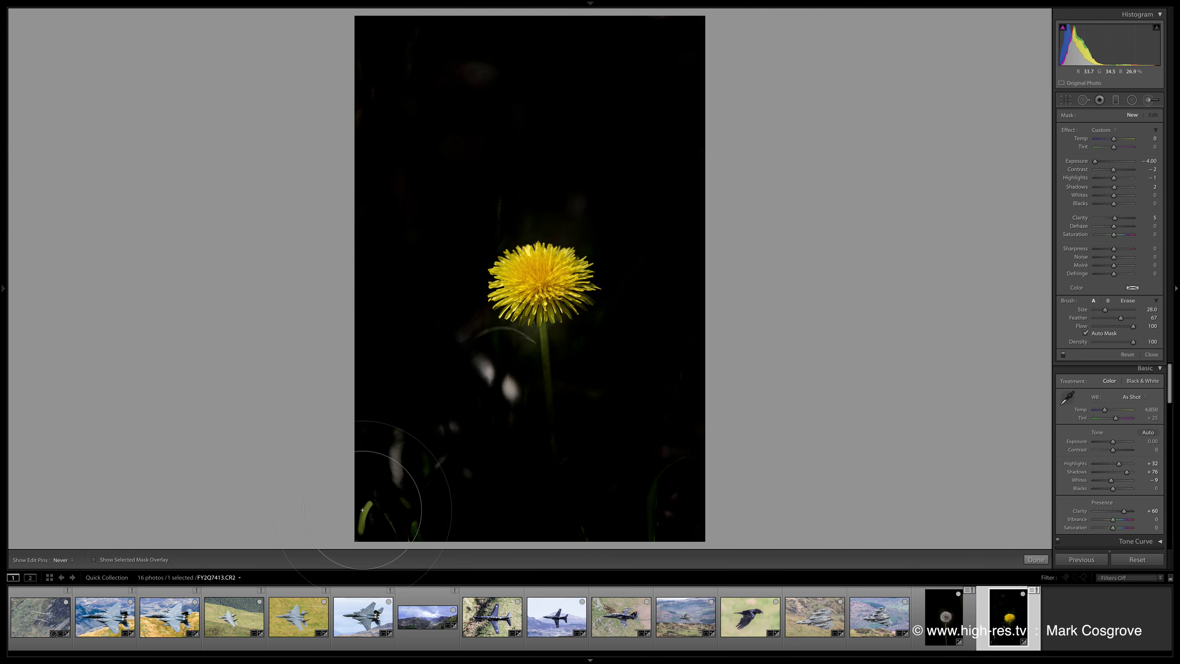
pyautogui.moveTo(405, 452); pyautogui.dragTo(397, 465)
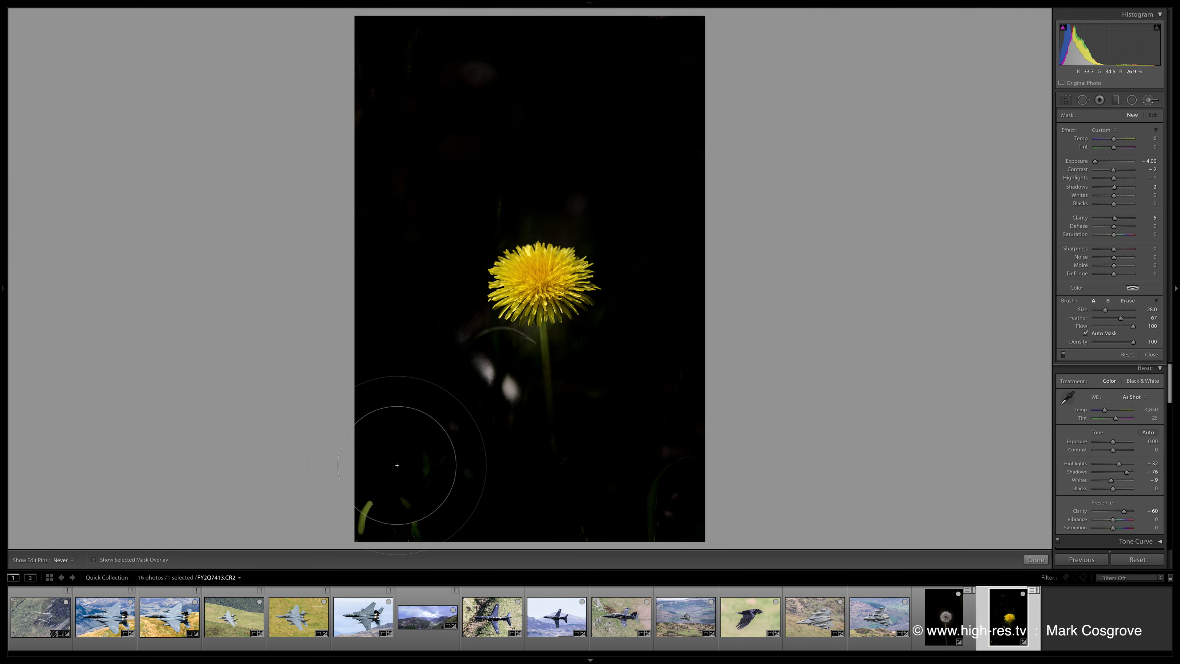
# Darken the grass blades beside the stem and at lower left, undoing one stray stroke
pyautogui.press('h')
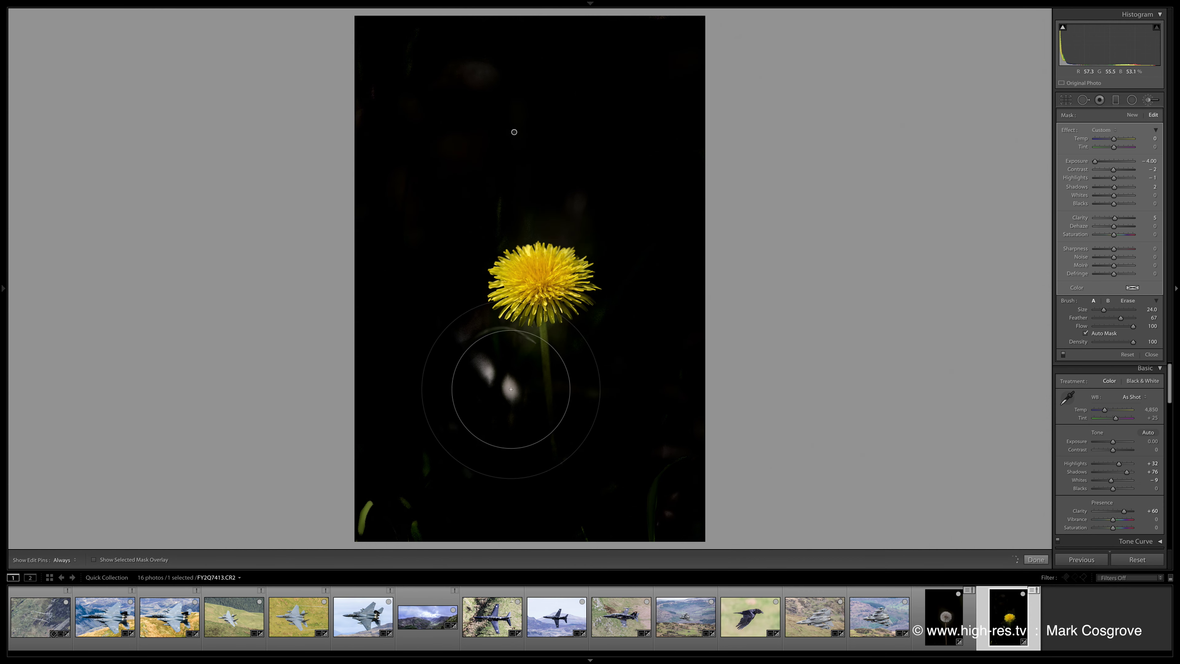
pyautogui.scroll(-5, 511, 389)
pyautogui.moveTo(511, 389)
pyautogui.mouseDown()
pyautogui.moveTo(487, 380)
pyautogui.moveTo(483, 361)
pyautogui.moveTo(455, 384)
pyautogui.mouseUp()
pyautogui.press('h')
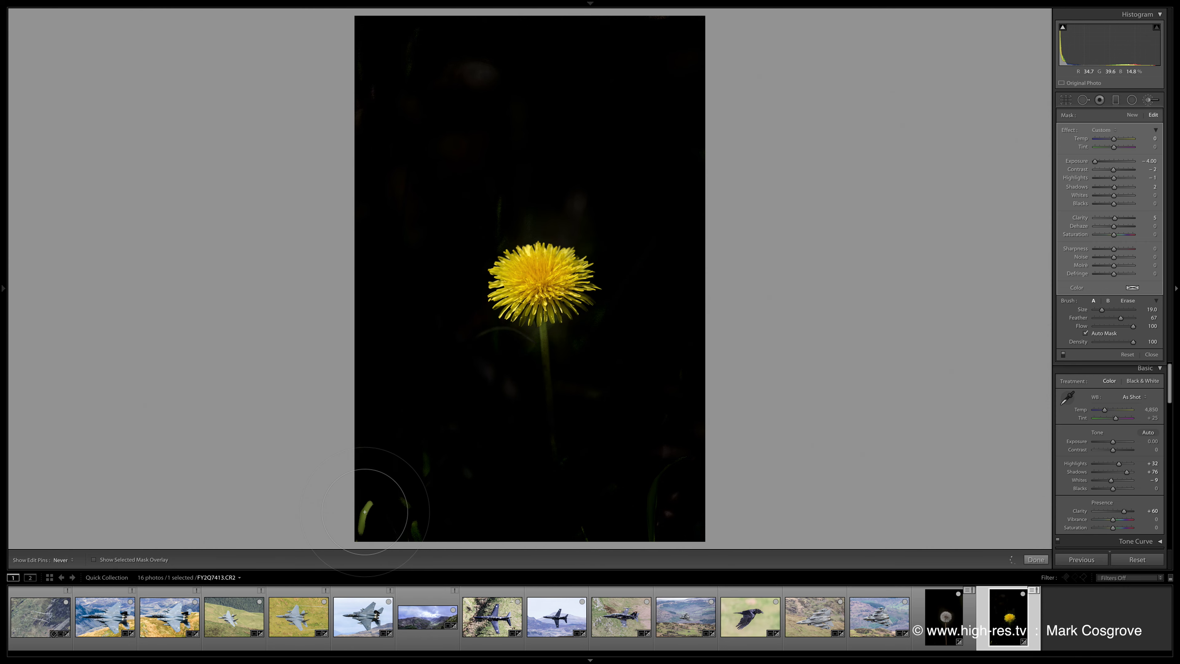
pyautogui.moveTo(369, 514); pyautogui.dragTo(387, 493)
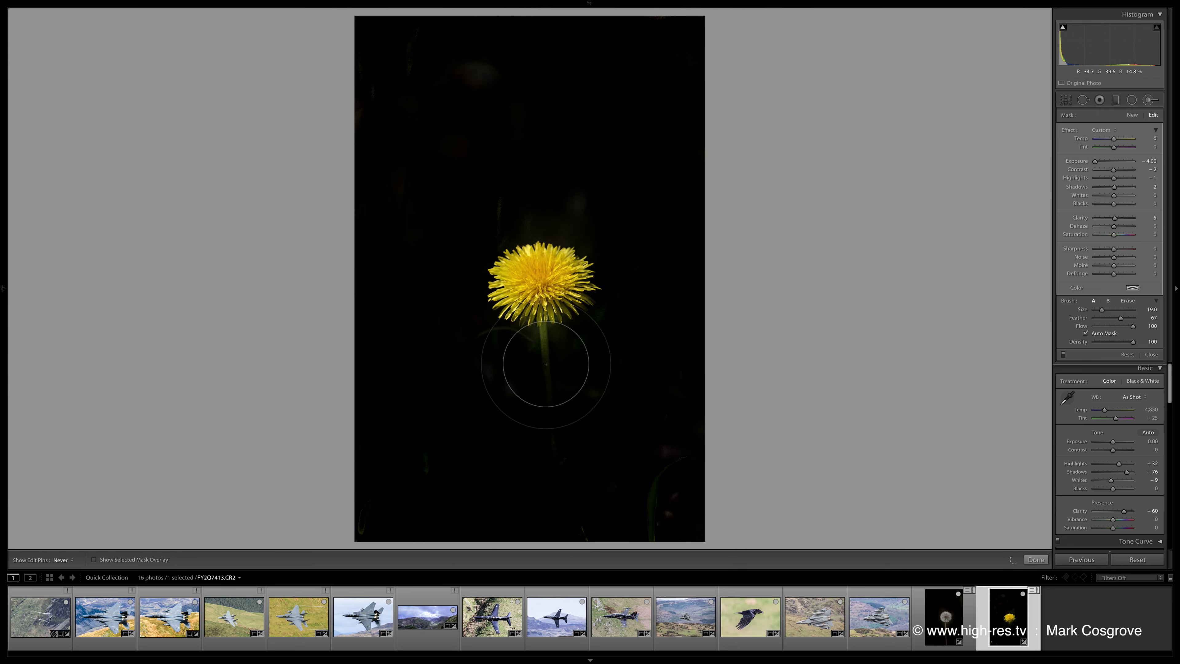
pyautogui.click(537, 396)
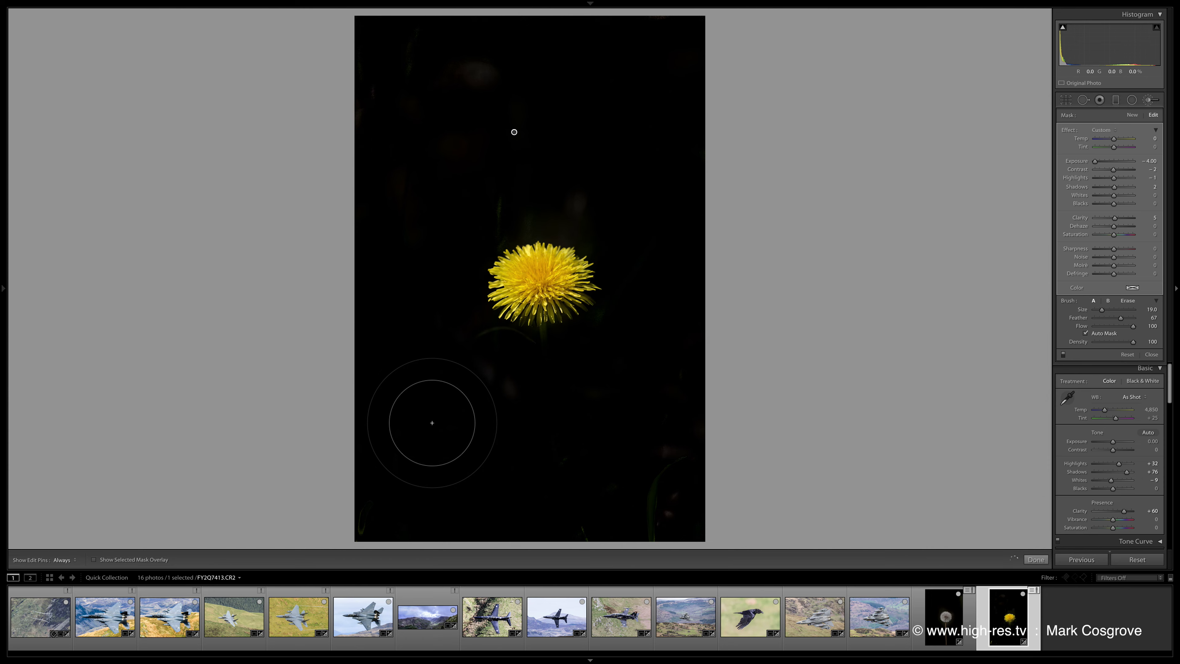
pyautogui.hotkey('ctrl', 'z')
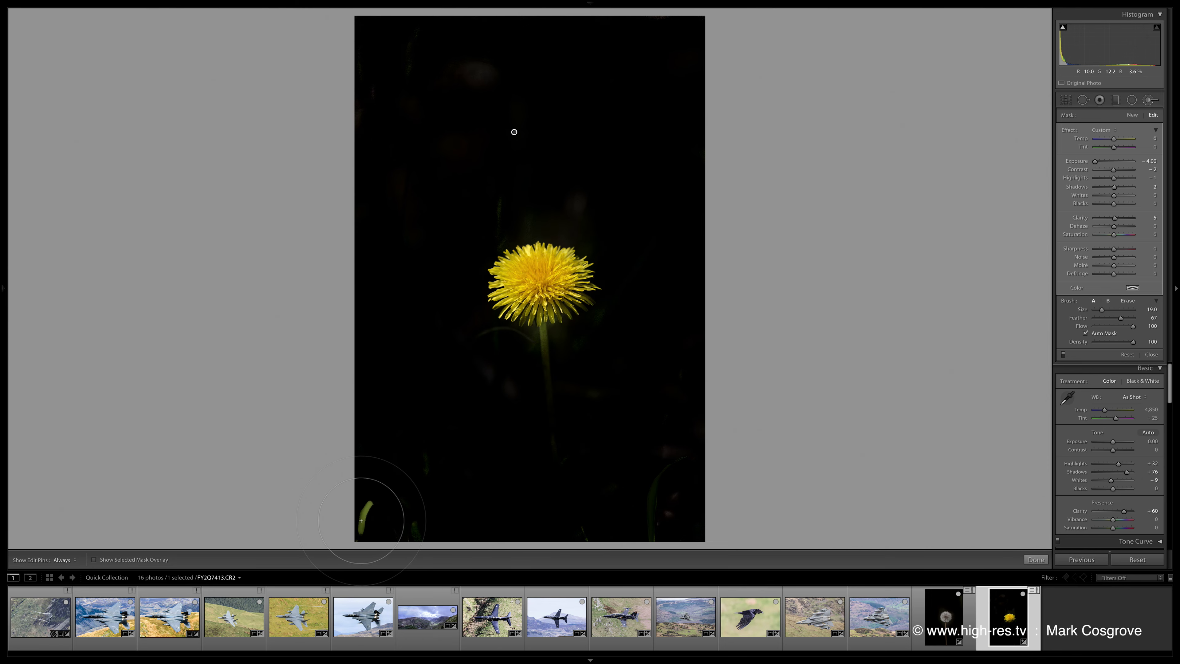
pyautogui.press('h')
pyautogui.moveTo(365, 505); pyautogui.dragTo(346, 543)
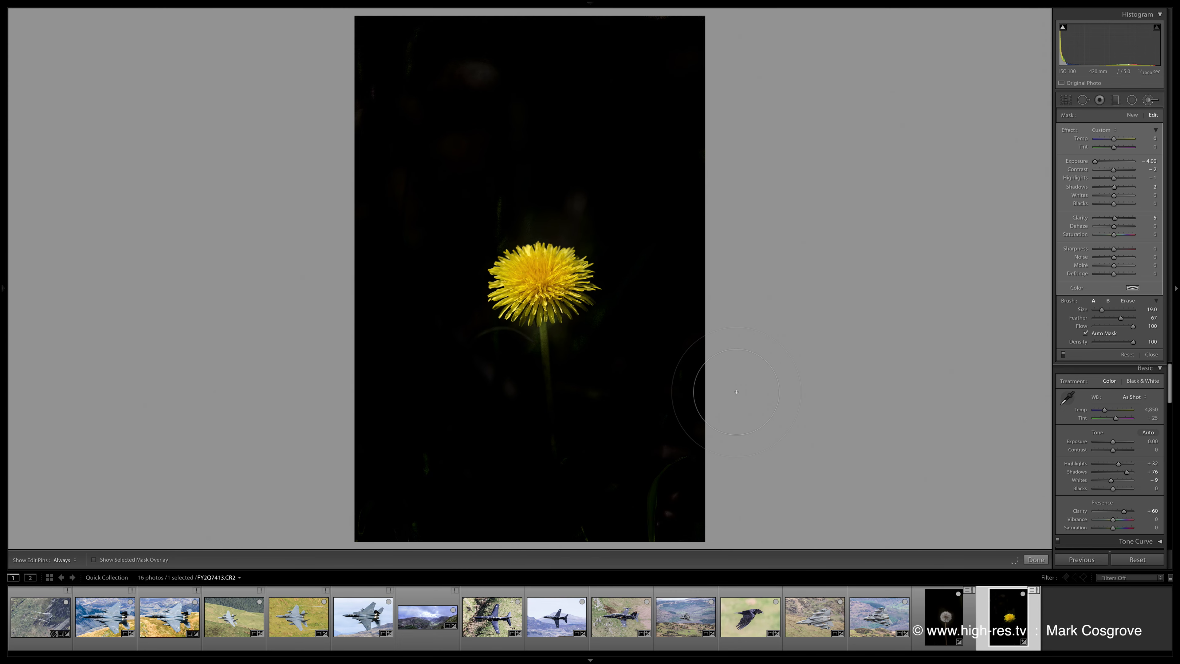
pyautogui.press('h')
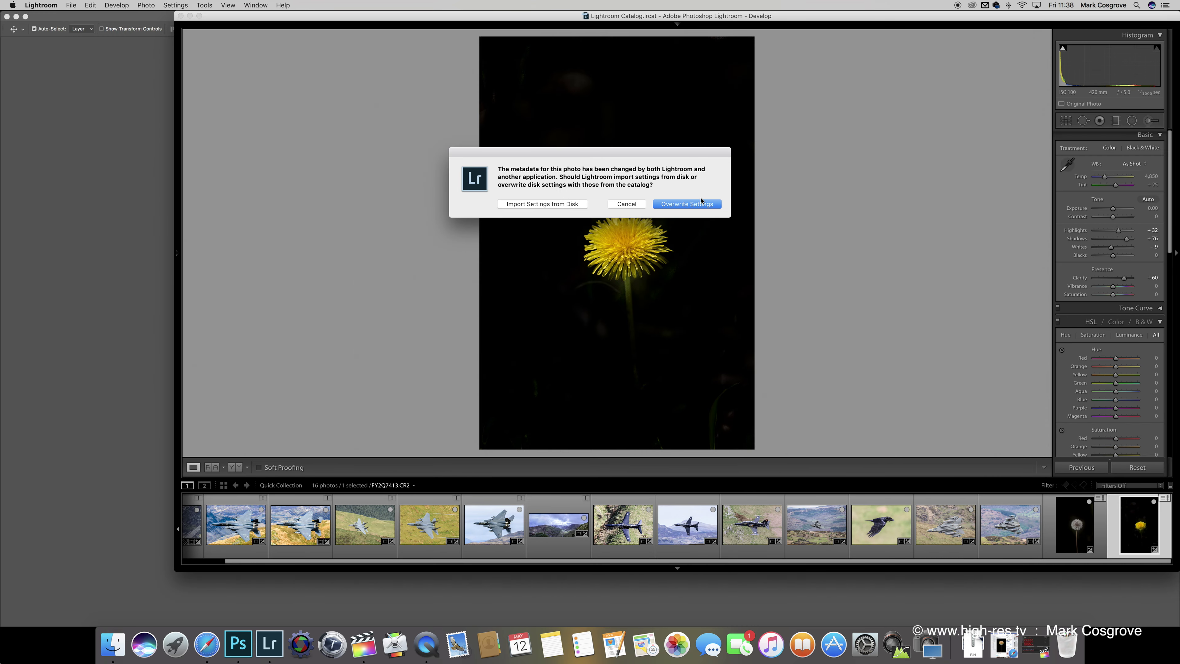
# Choose Overwrite Settings to keep Lightroom's edits over the file metadata
pyautogui.click(701, 204)
pyautogui.press('Left')
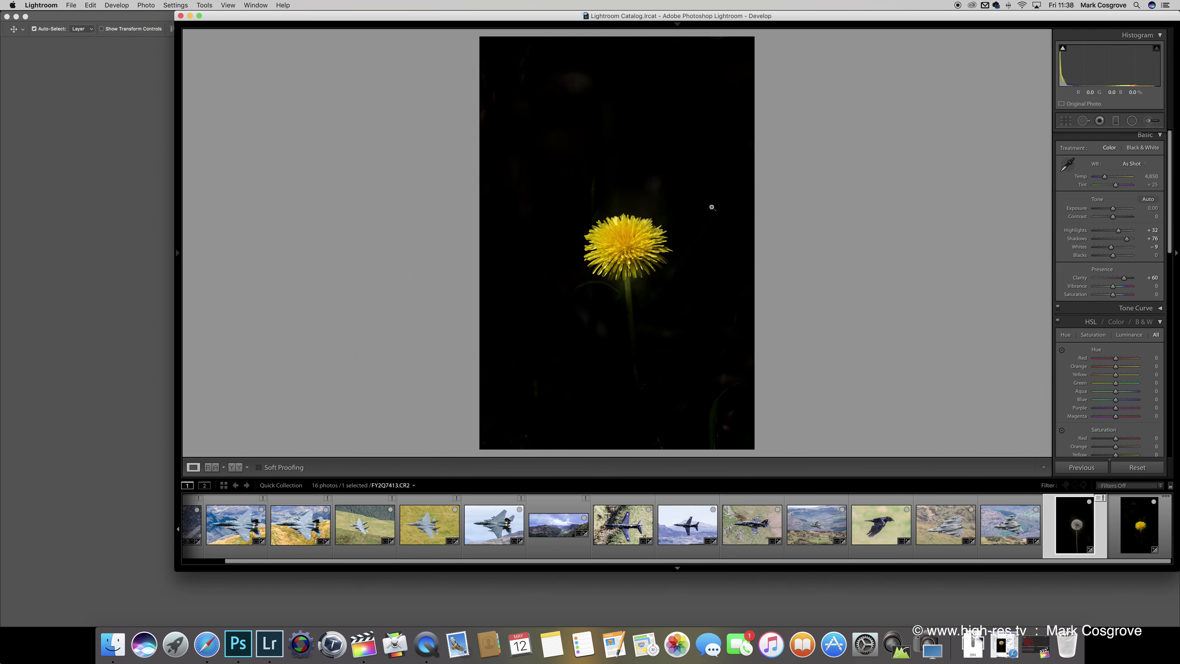
pyautogui.click(1165, 500)
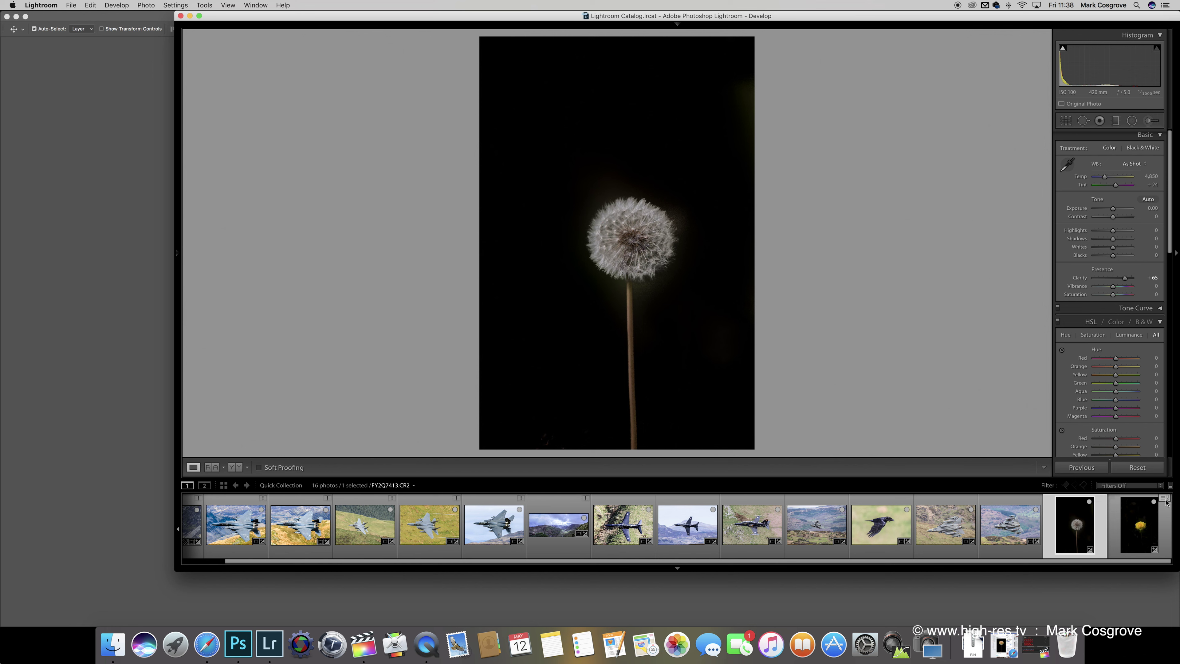
pyautogui.click(682, 205)
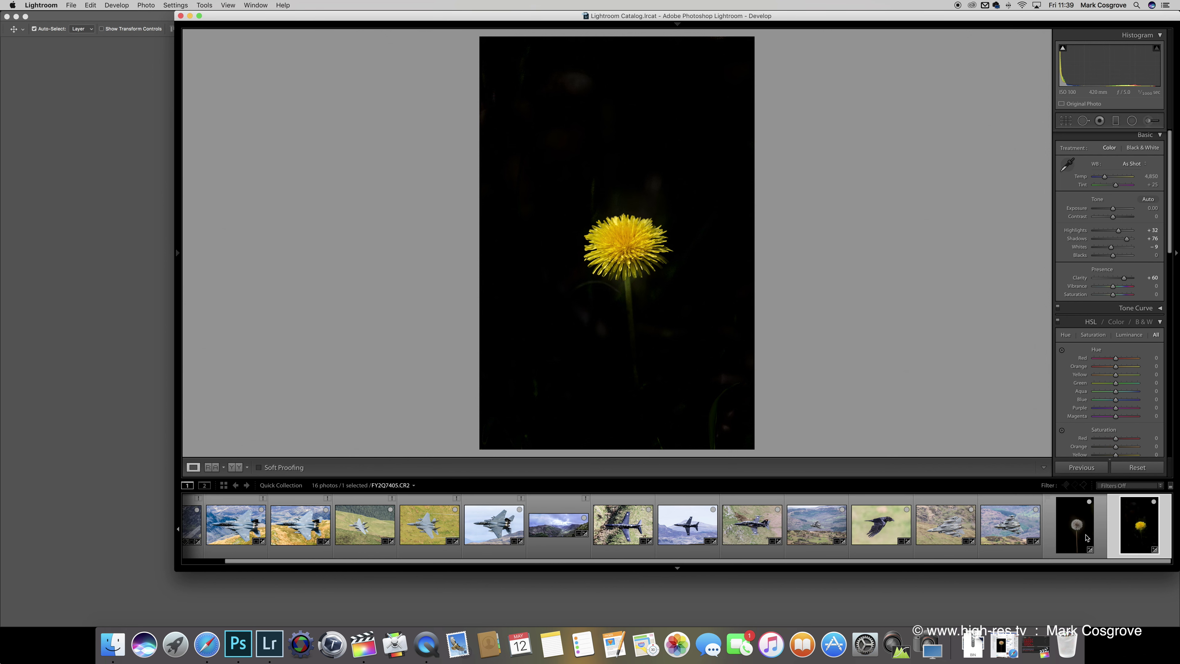
# Send the seed-head photo to Photoshop via its dock icon and open the image
pyautogui.click(1079, 533)
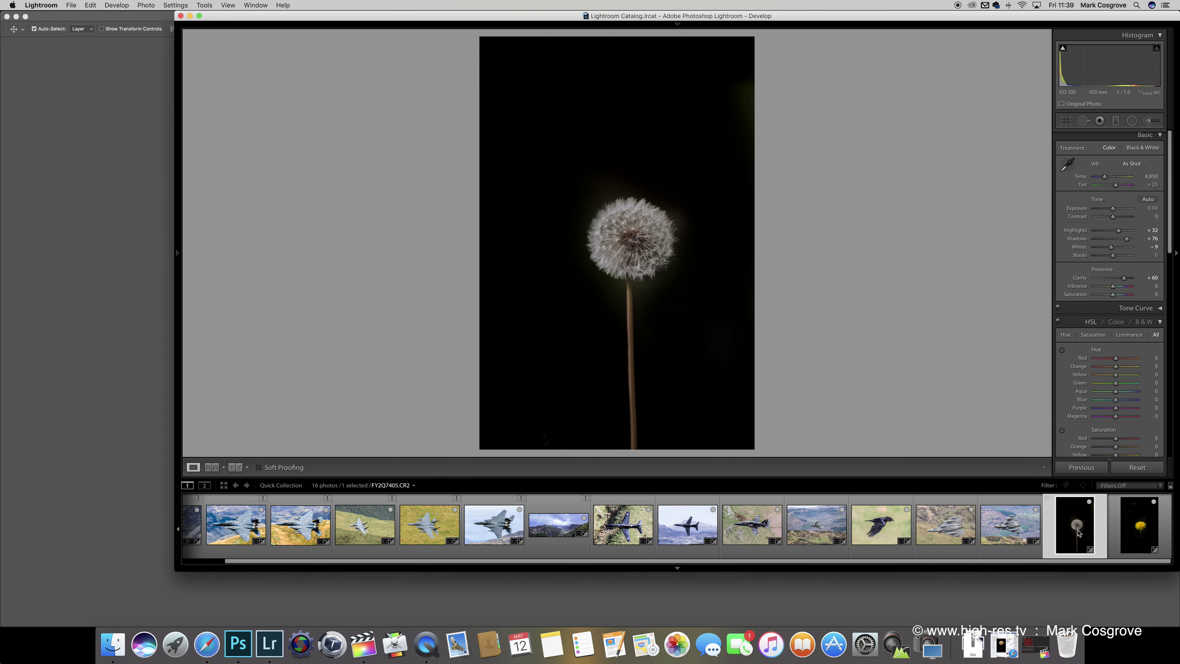
pyautogui.moveTo(1079, 533); pyautogui.dragTo(241, 646)
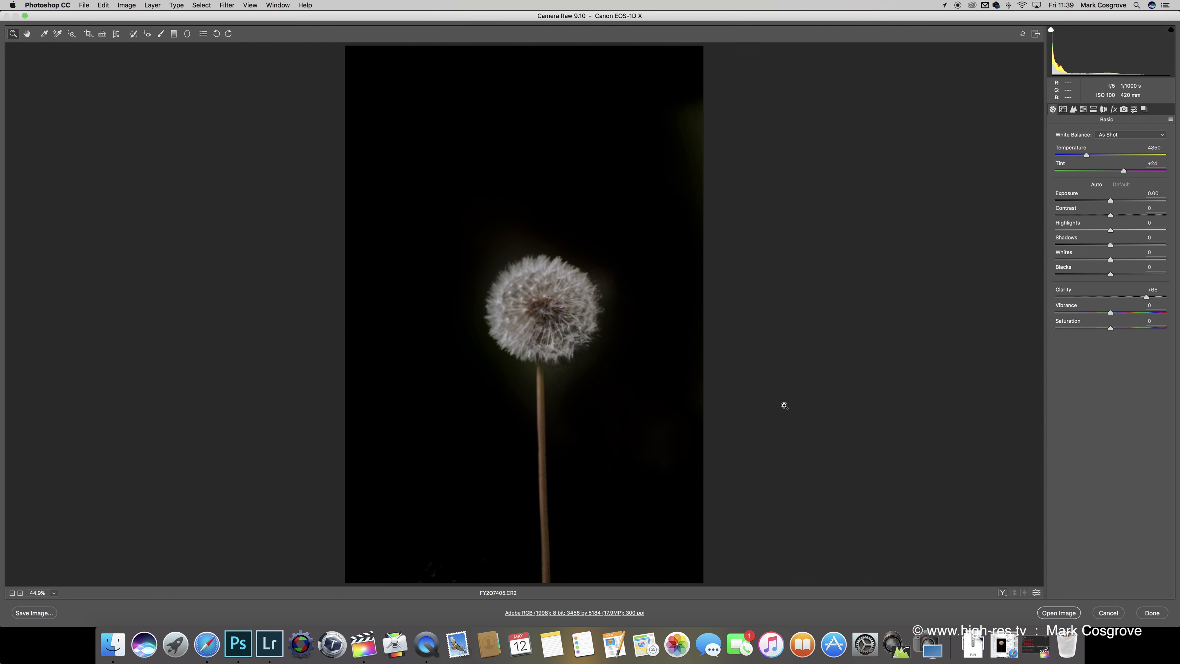
pyautogui.click(1051, 612)
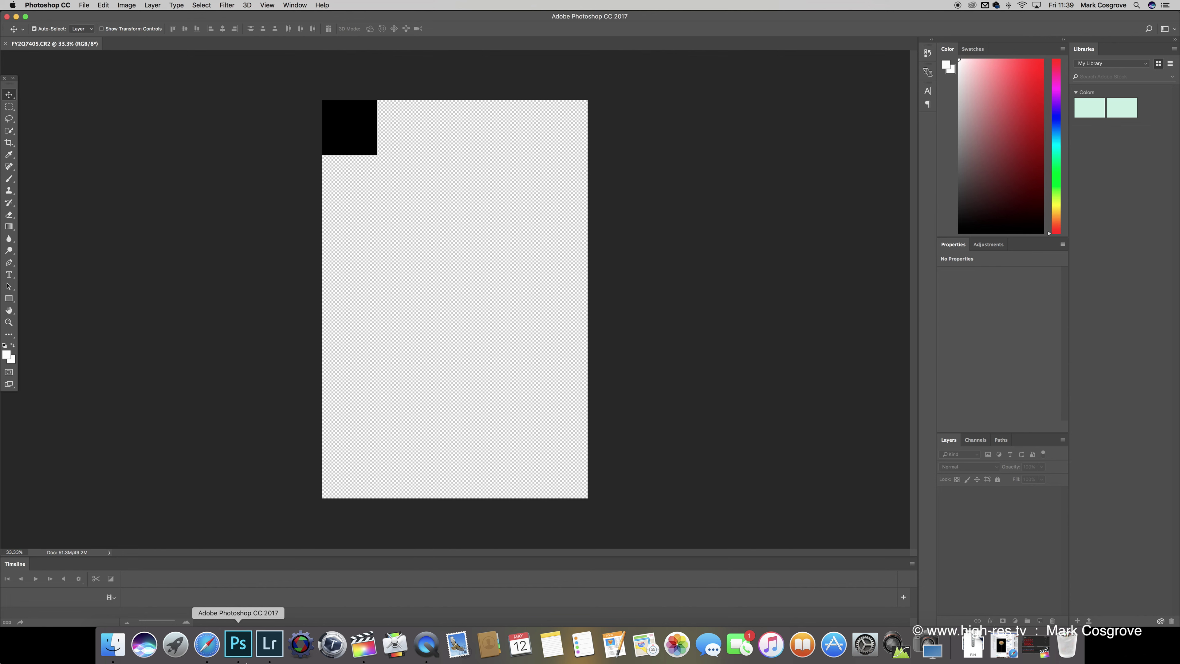
# Send the yellow dandelion photo from Lightroom to Photoshop and open it as a second document
pyautogui.click(270, 644)
pyautogui.click(1150, 529)
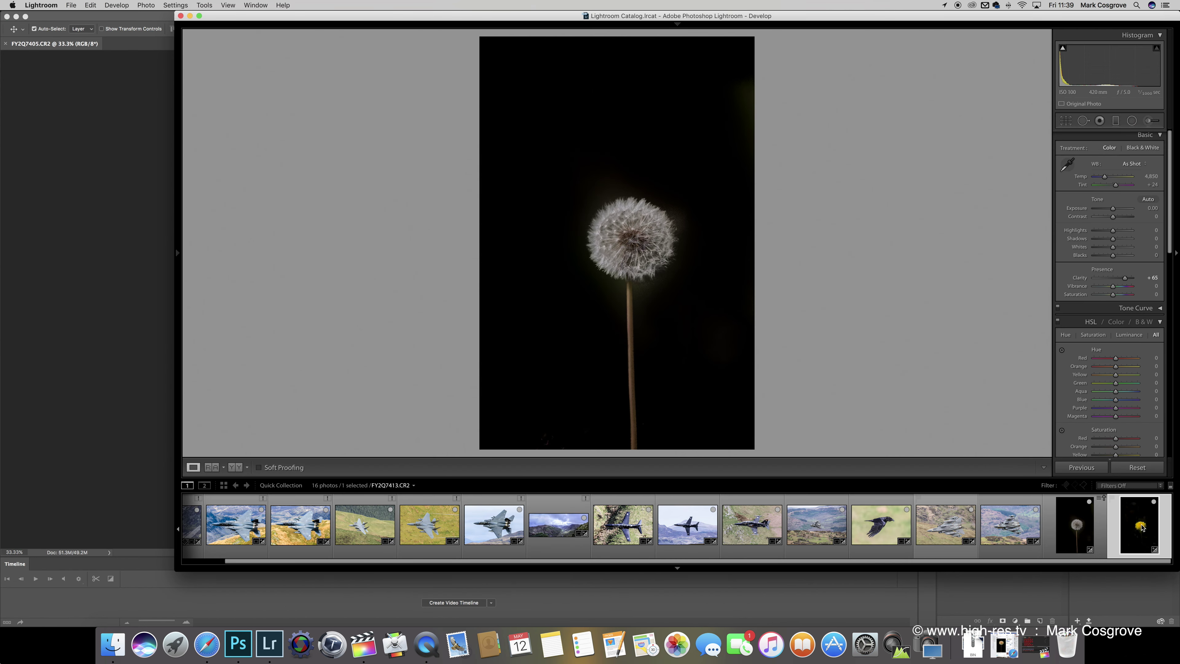
pyautogui.moveTo(1147, 529)
pyautogui.mouseDown()
pyautogui.moveTo(247, 604)
pyautogui.moveTo(241, 646)
pyautogui.mouseUp()
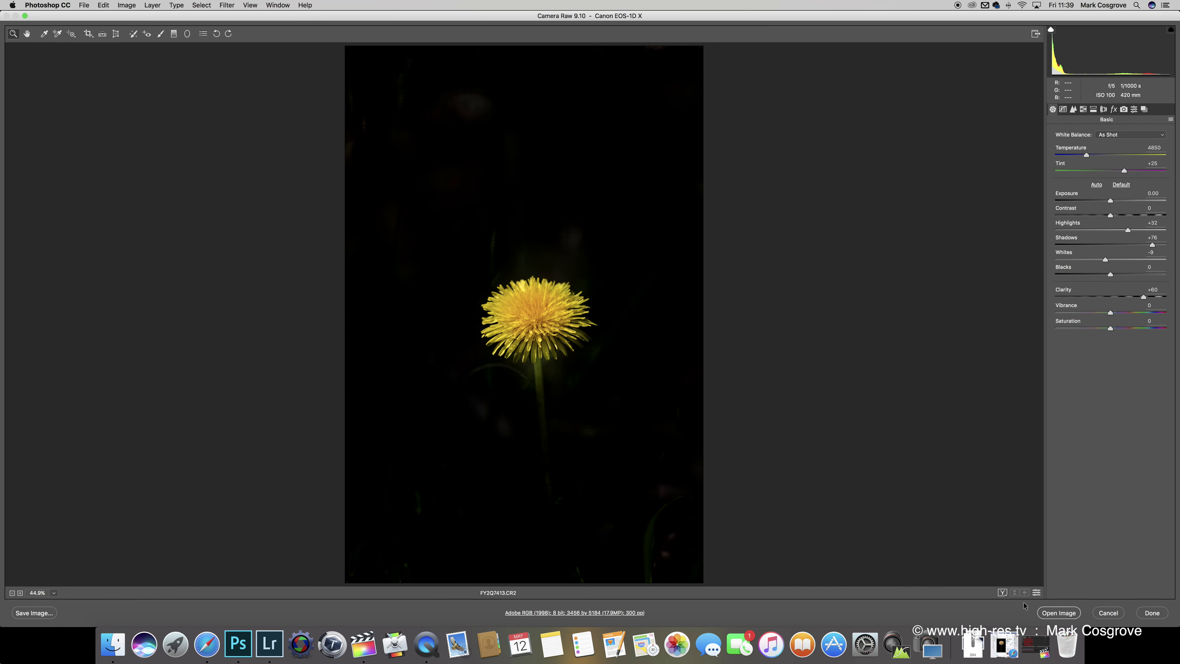
pyautogui.click(1054, 613)
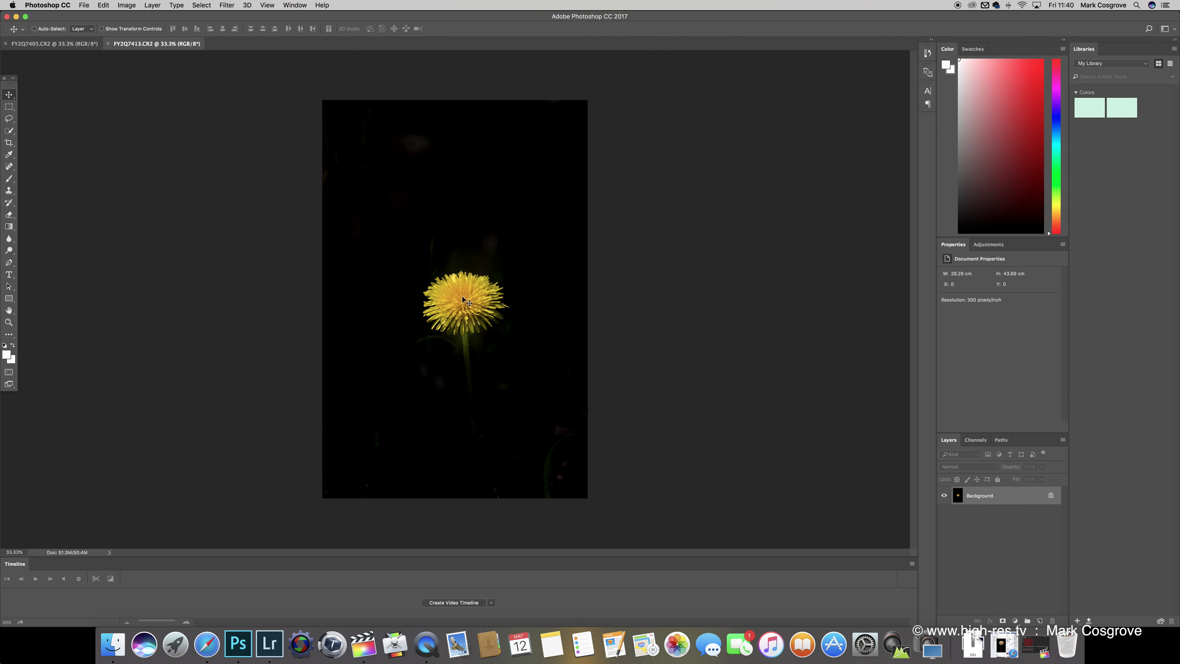
# Zoom in and set the Quick Selection tool to Add mode with a 43 px brush
pyautogui.press('super+plus')
pyautogui.press('super+plus')
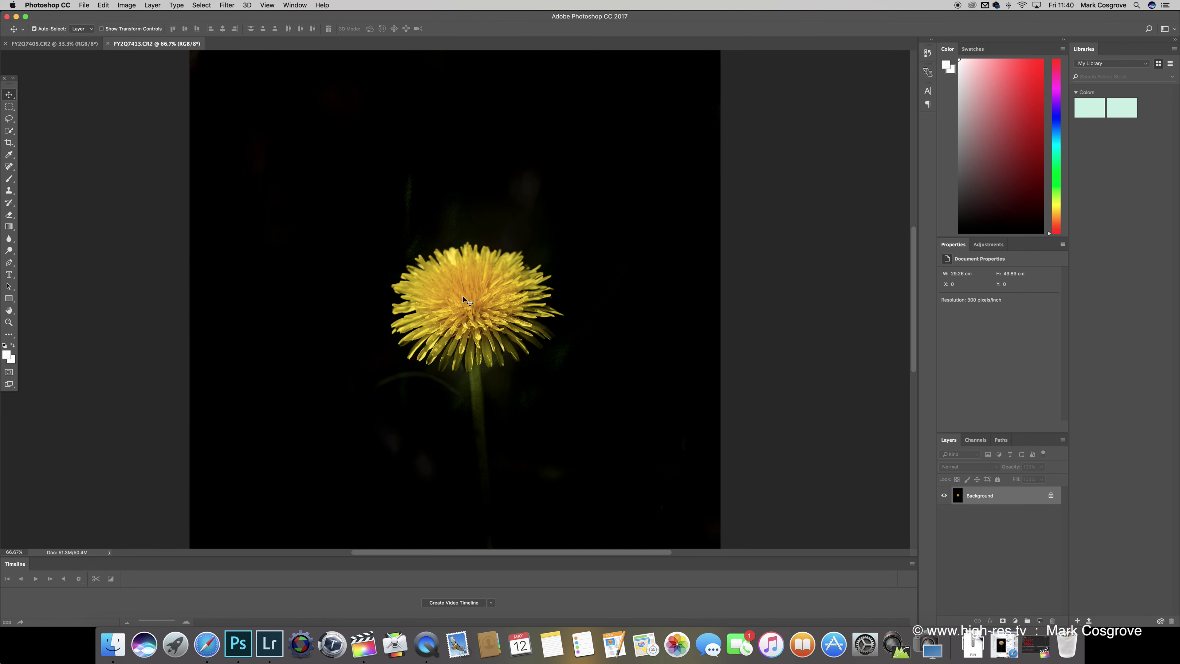
pyautogui.hscroll(-2, 394, 319)
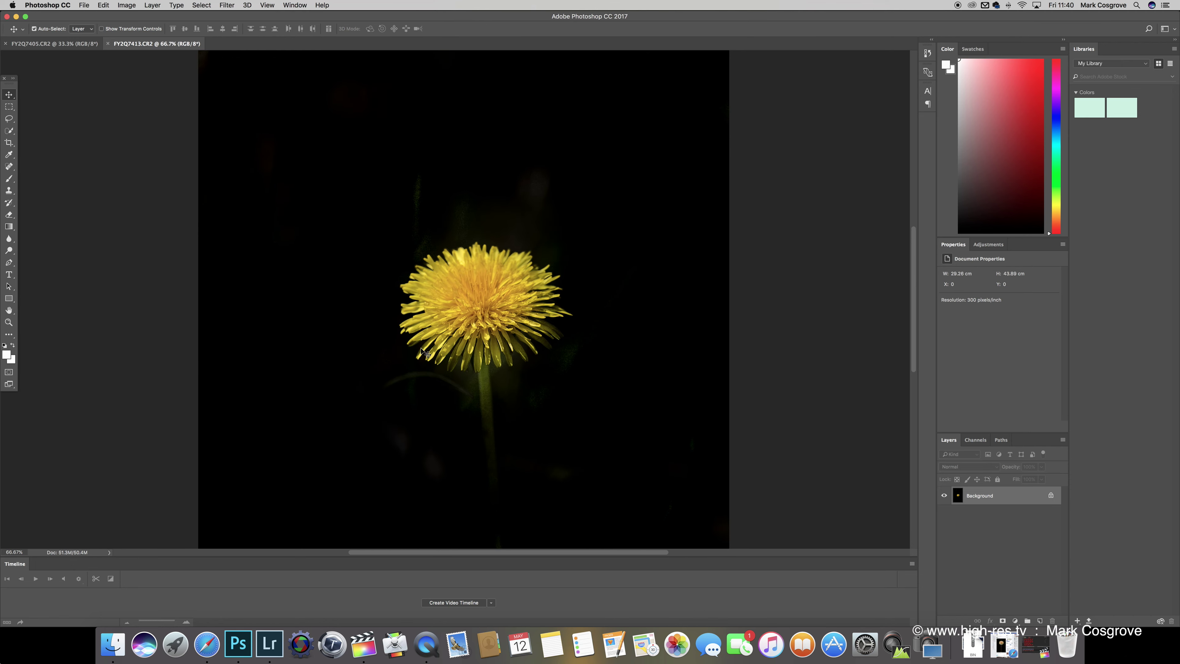
pyautogui.hscroll(2, 11, 134)
pyautogui.click(10, 134)
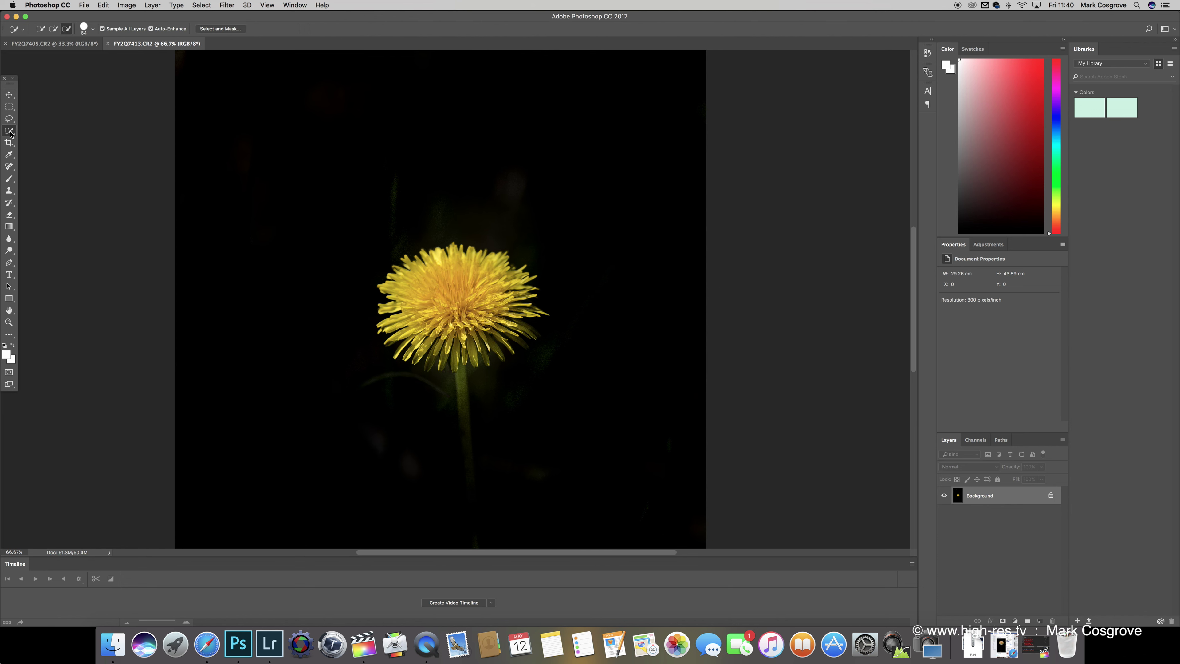
pyautogui.scroll(2, 10, 134)
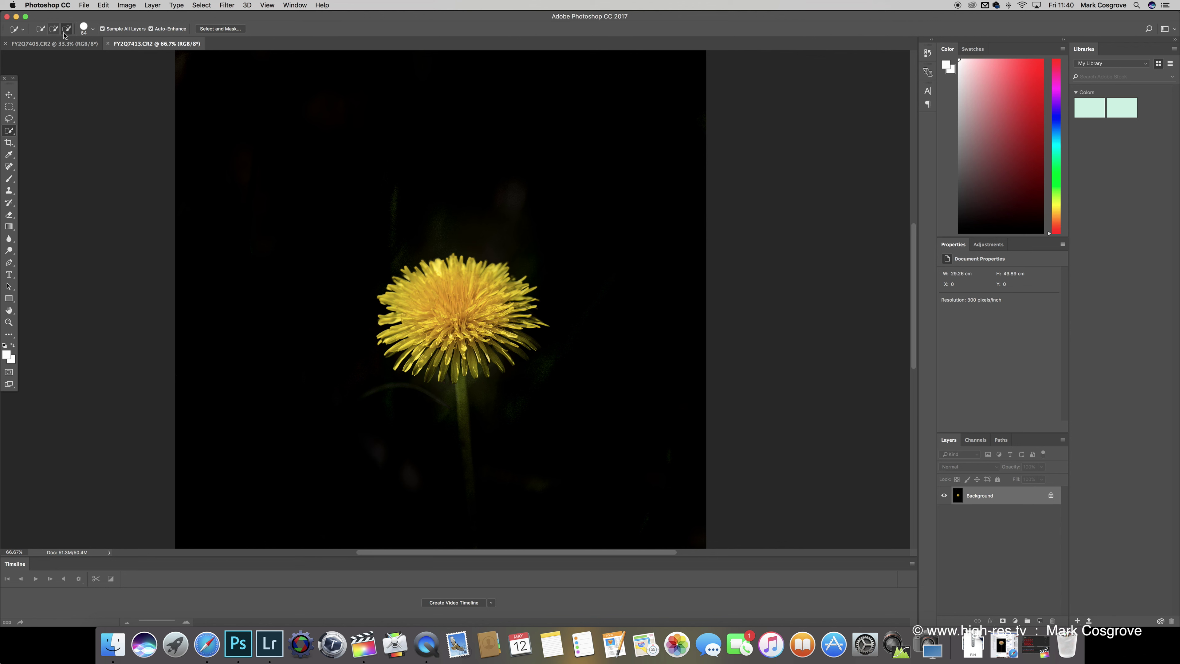
pyautogui.click(53, 31)
pyautogui.click(92, 31)
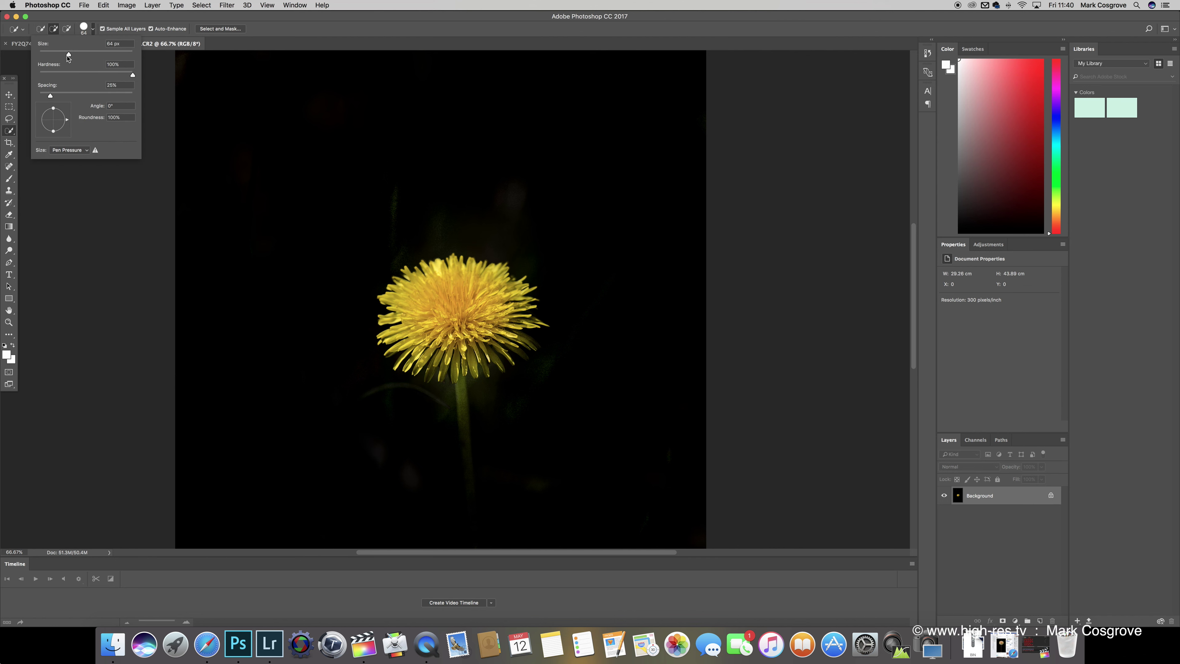
pyautogui.moveTo(68, 57); pyautogui.dragTo(83, 56)
pyautogui.press('Down')
pyautogui.press('Down')
pyautogui.press('Down')
pyautogui.press('Down')
pyautogui.press('Down')
pyautogui.press('Down')
pyautogui.press('Down')
pyautogui.press('Down')
pyautogui.press('Down')
pyautogui.press('Down')
pyautogui.press('Down')
pyautogui.press('Down')
pyautogui.press('Down')
pyautogui.press('Down')
pyautogui.press('Down')
pyautogui.press('Down')
pyautogui.press('Down')
pyautogui.press('Down')
pyautogui.press('Down')
pyautogui.press('Down')
pyautogui.click(439, 271)
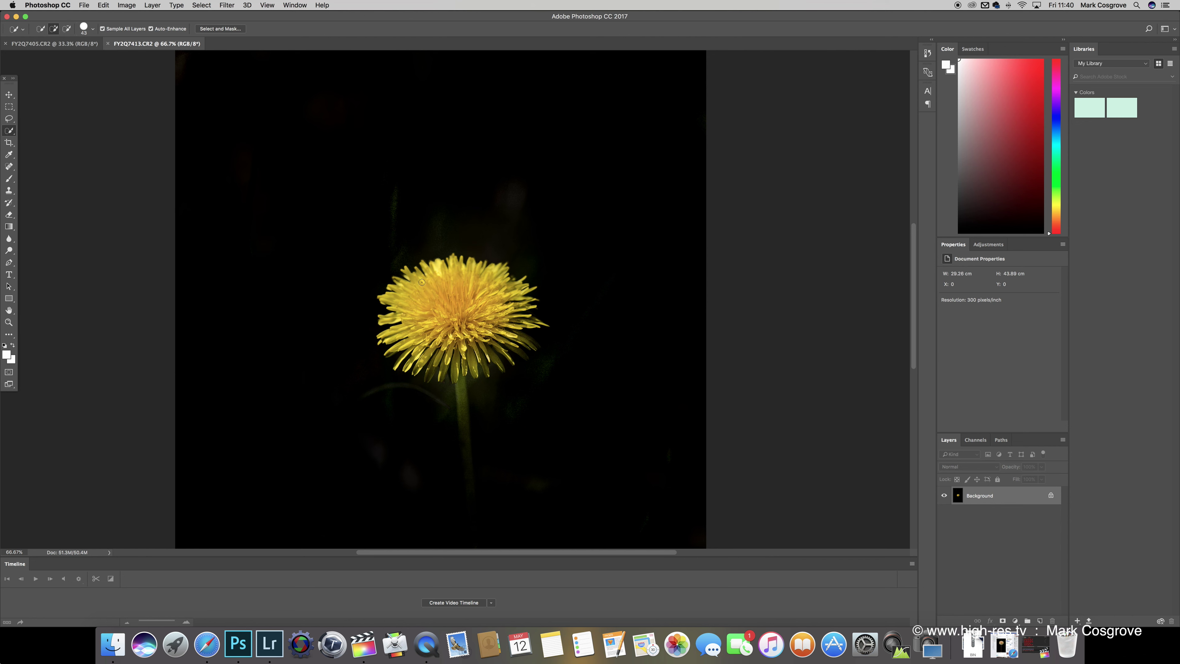
# Select the yellow flower head including its lower-right petals
pyautogui.moveTo(428, 272); pyautogui.dragTo(446, 318)
pyautogui.moveTo(457, 374)
pyautogui.mouseDown()
pyautogui.moveTo(529, 348)
pyautogui.moveTo(524, 329)
pyautogui.moveTo(546, 325)
pyautogui.moveTo(526, 319)
pyautogui.moveTo(524, 276)
pyautogui.mouseUp()
pyautogui.click(66, 29)
pyautogui.click(53, 28)
# Copy the flower head and paste it as Layer 1 over the seed head at 100% zoom
pyautogui.press('super+z')
pyautogui.click(57, 46)
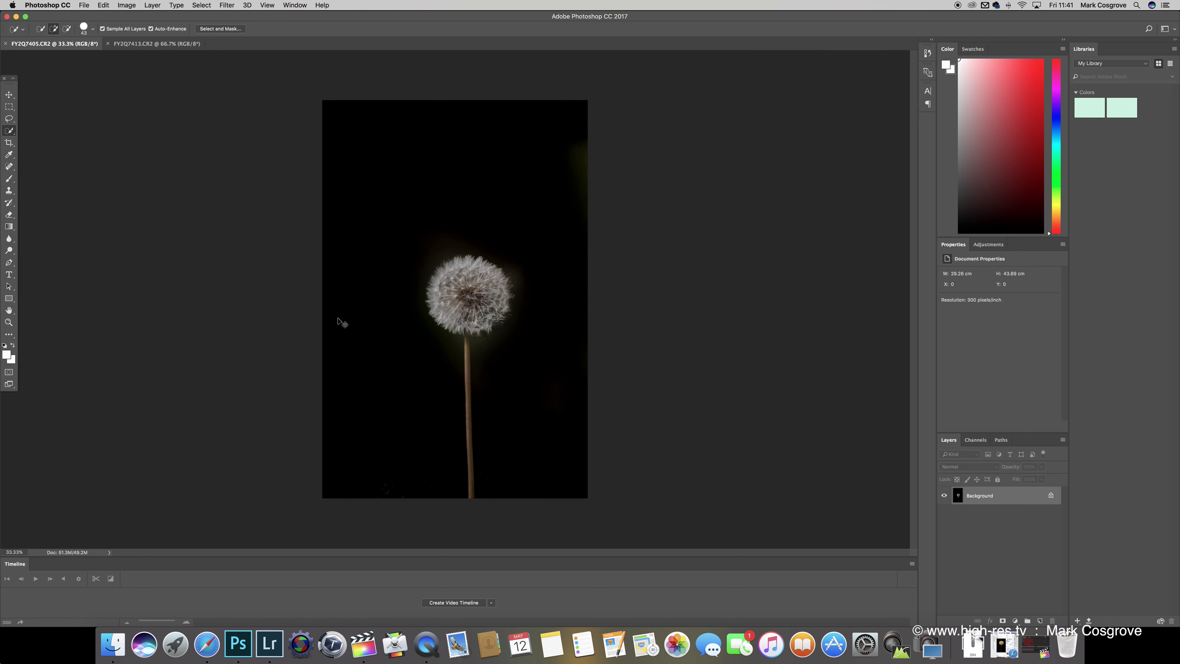
pyautogui.press('super+plus')
pyautogui.press('super+plus')
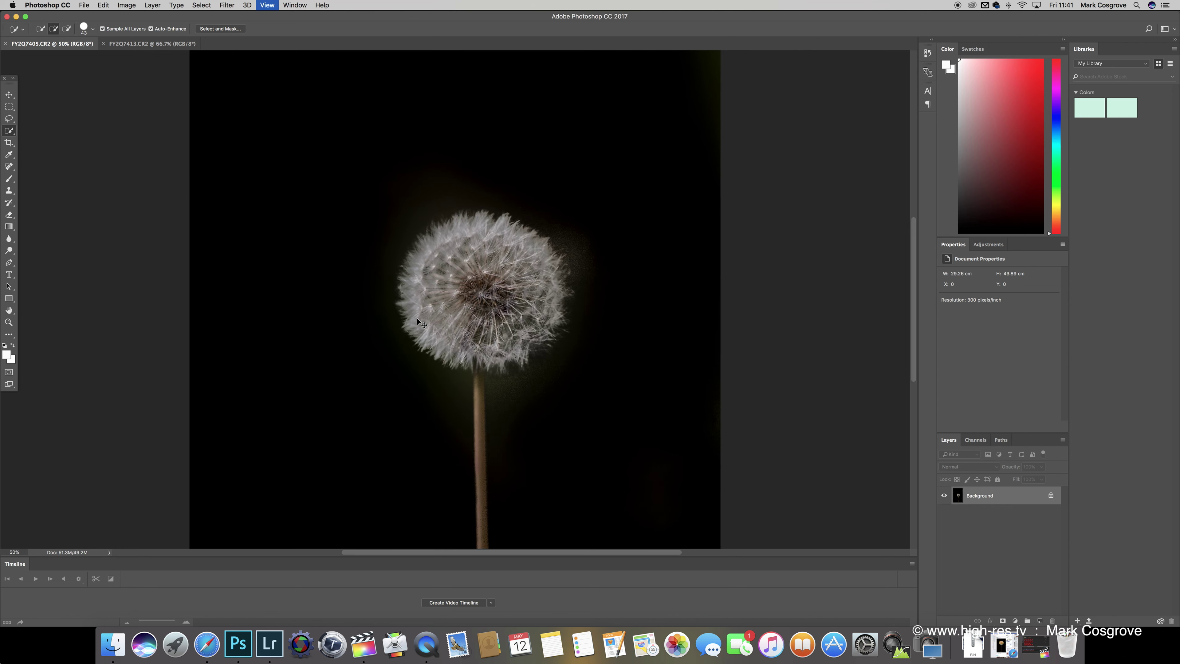
pyautogui.press('super+plus')
pyautogui.press('super+plus')
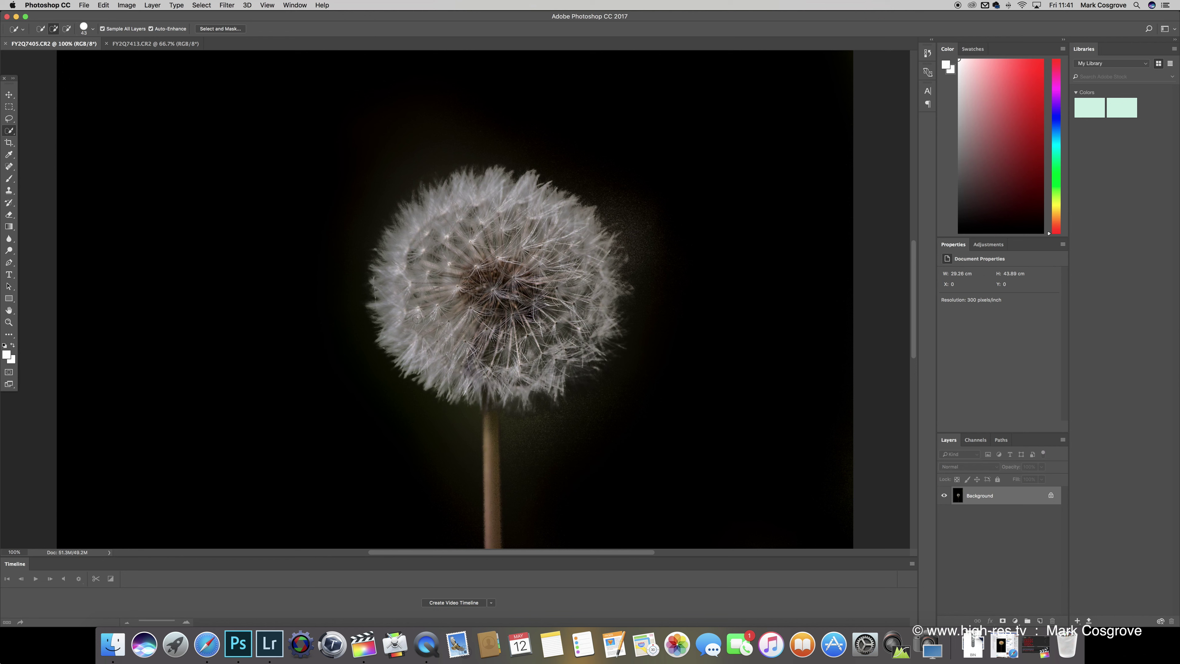
pyautogui.press('super+v')
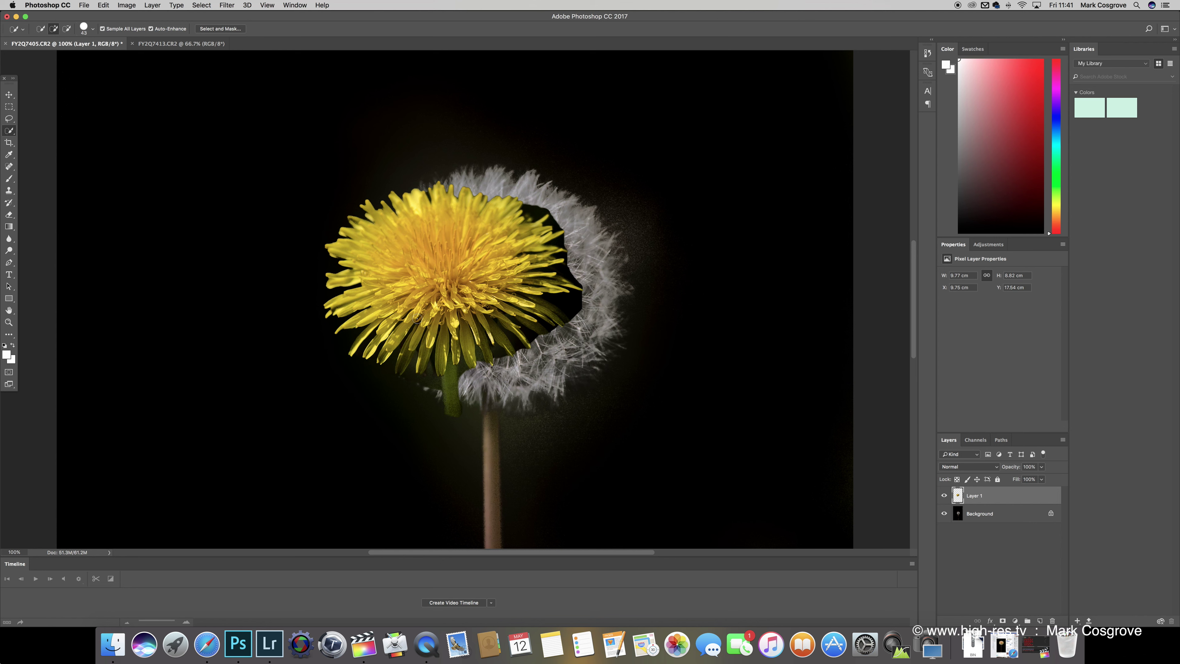
# Move the pasted yellow flower over the seed head, tilt it slightly and enlarge it
pyautogui.press('super+t')
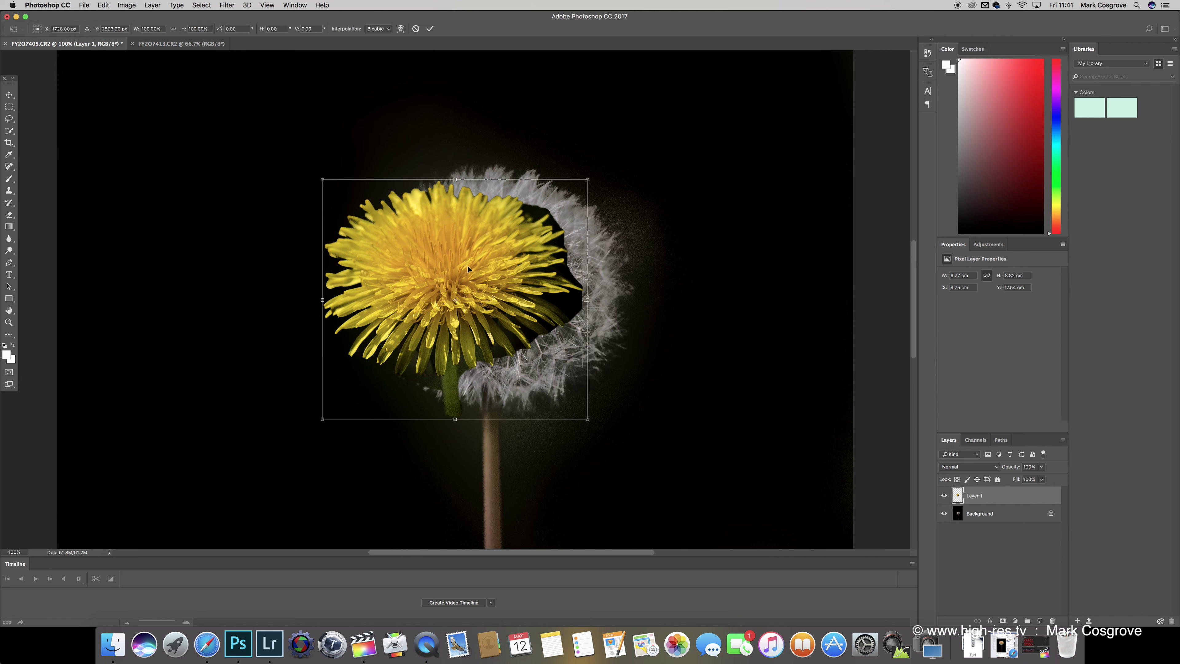
pyautogui.moveTo(475, 265); pyautogui.dragTo(493, 268)
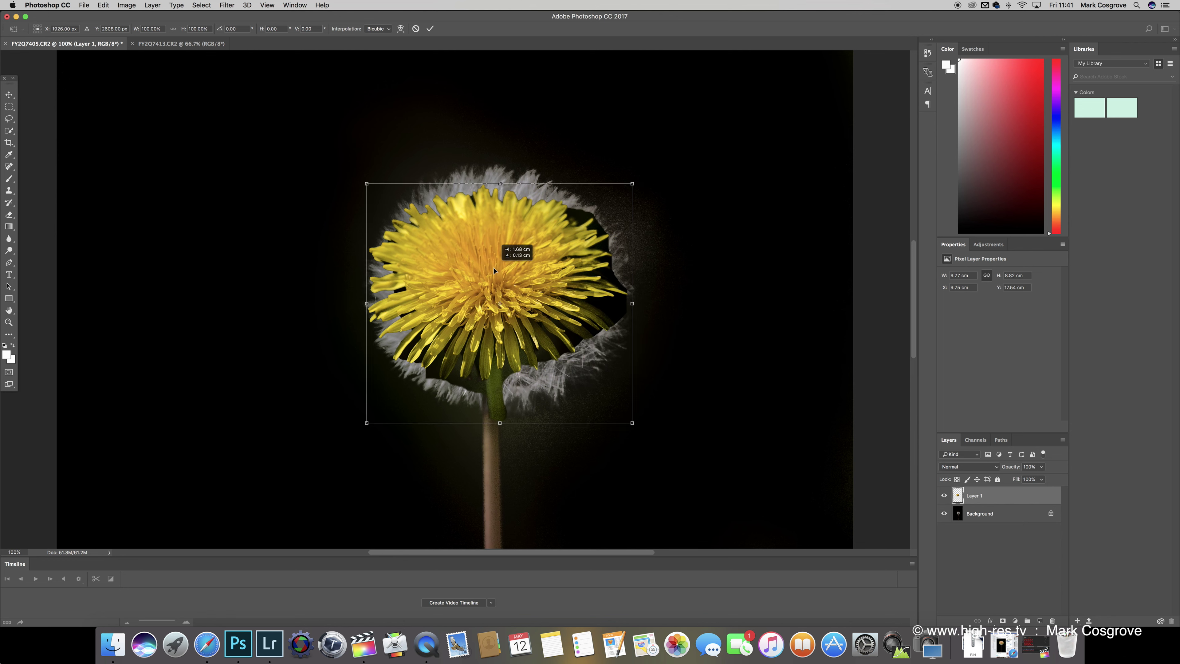
pyautogui.hscroll(1, 669, 265)
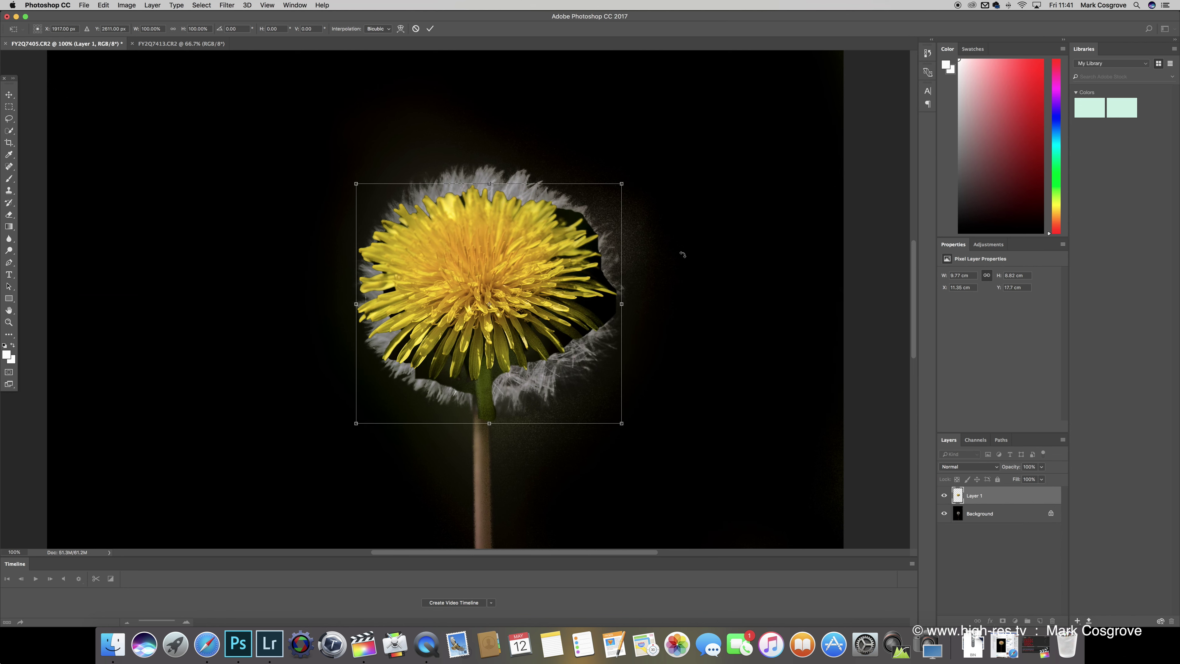
pyautogui.moveTo(680, 256); pyautogui.dragTo(691, 274)
pyautogui.moveTo(523, 276); pyautogui.dragTo(528, 300)
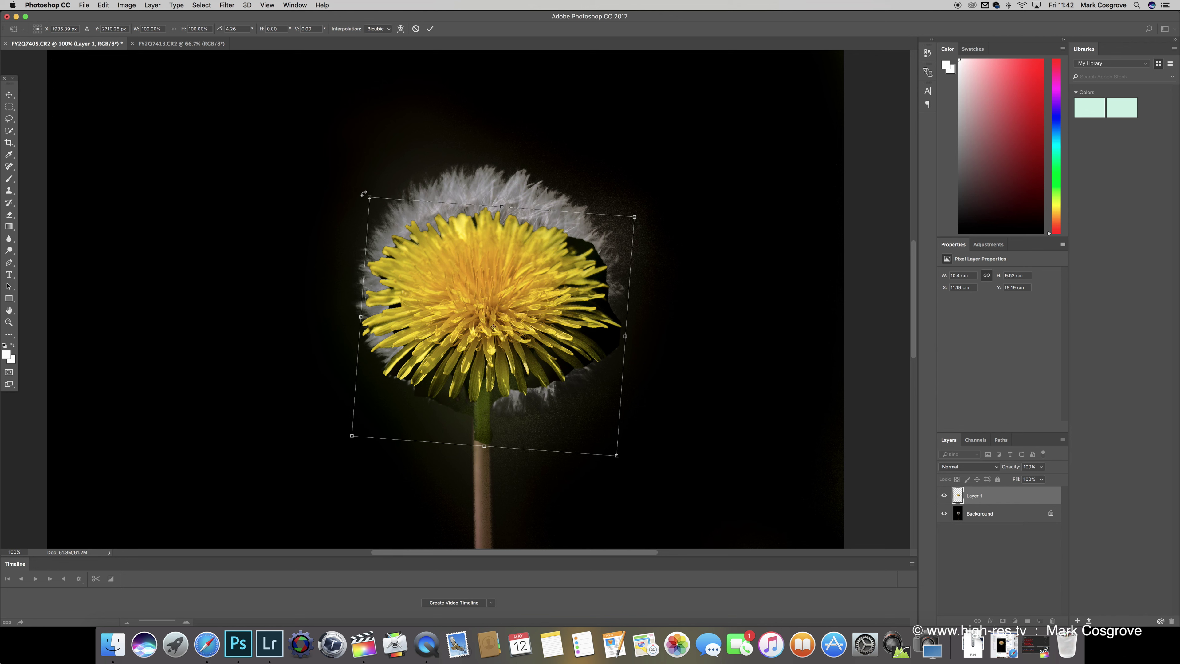
pyautogui.moveTo(368, 196); pyautogui.dragTo(327, 154)
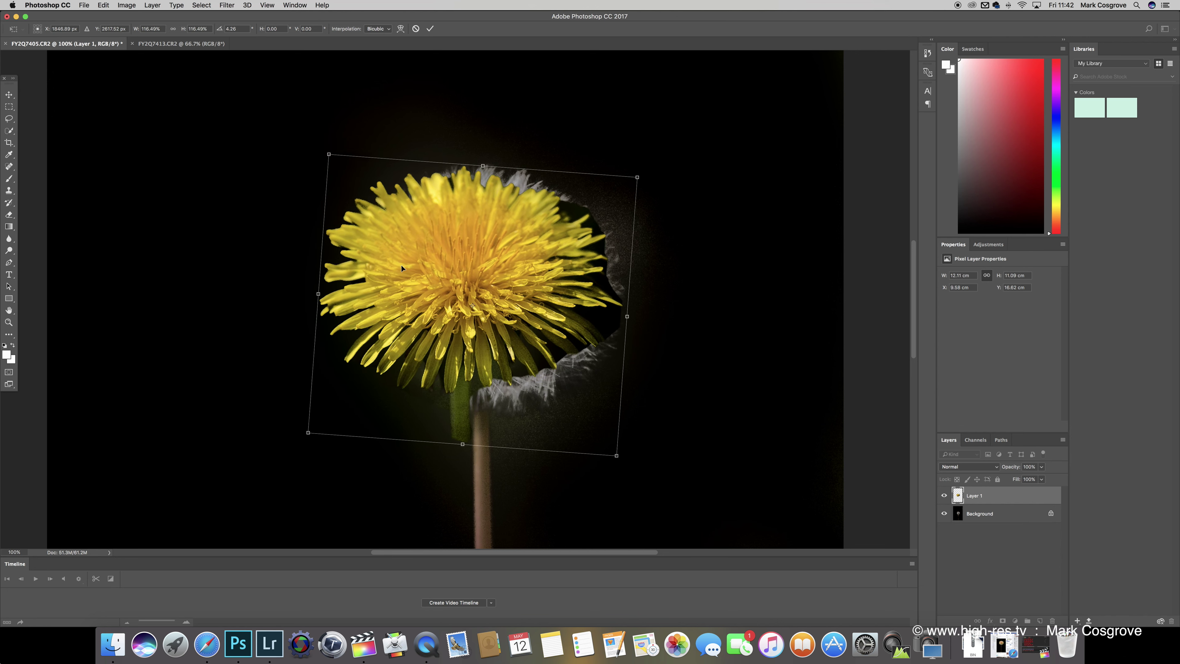
pyautogui.moveTo(428, 264); pyautogui.dragTo(448, 271)
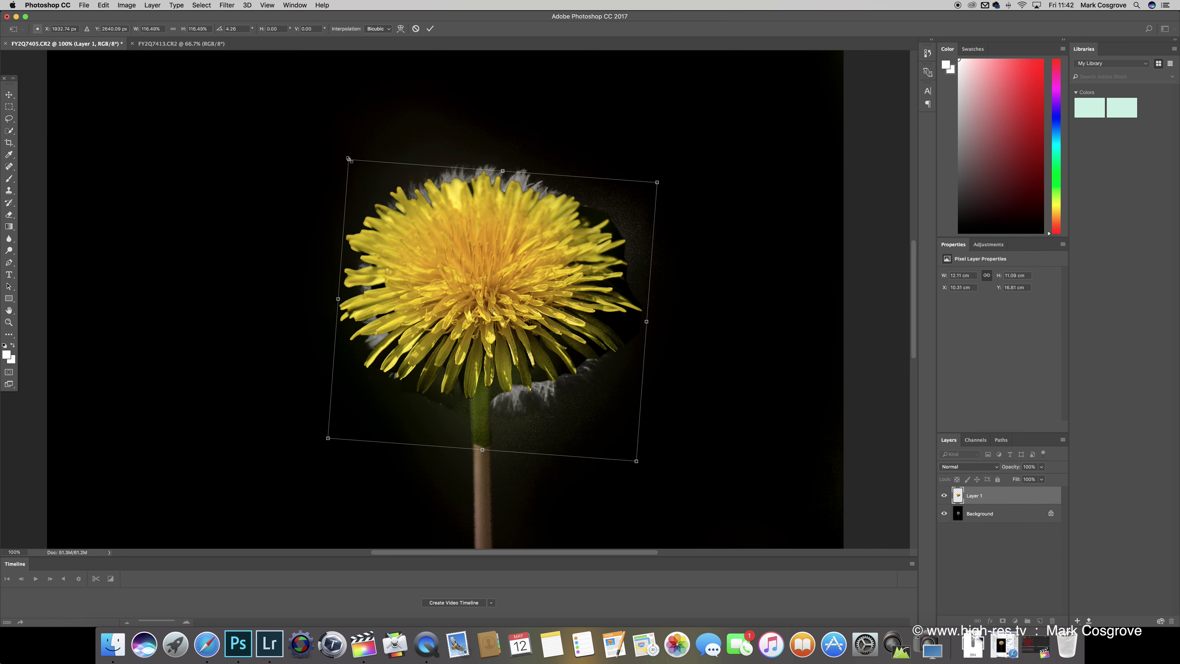
# Refine the flower to 124.85% scale, nudge it into place over the seed head and commit
pyautogui.moveTo(348, 158); pyautogui.dragTo(300, 148)
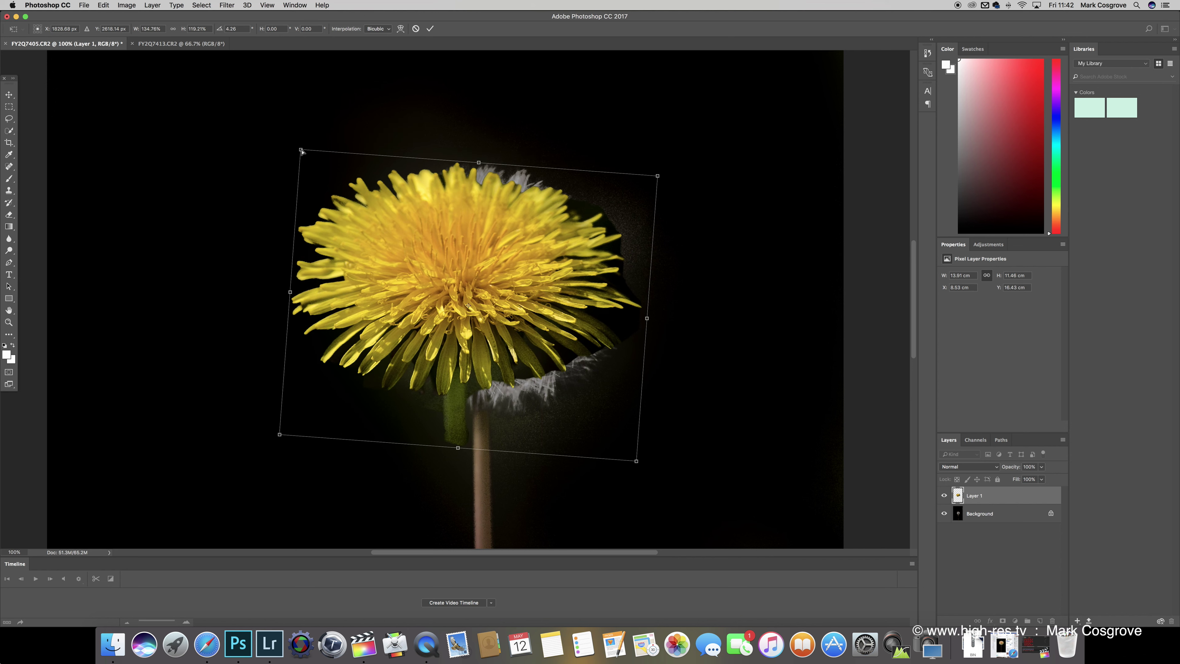
pyautogui.press('super+z')
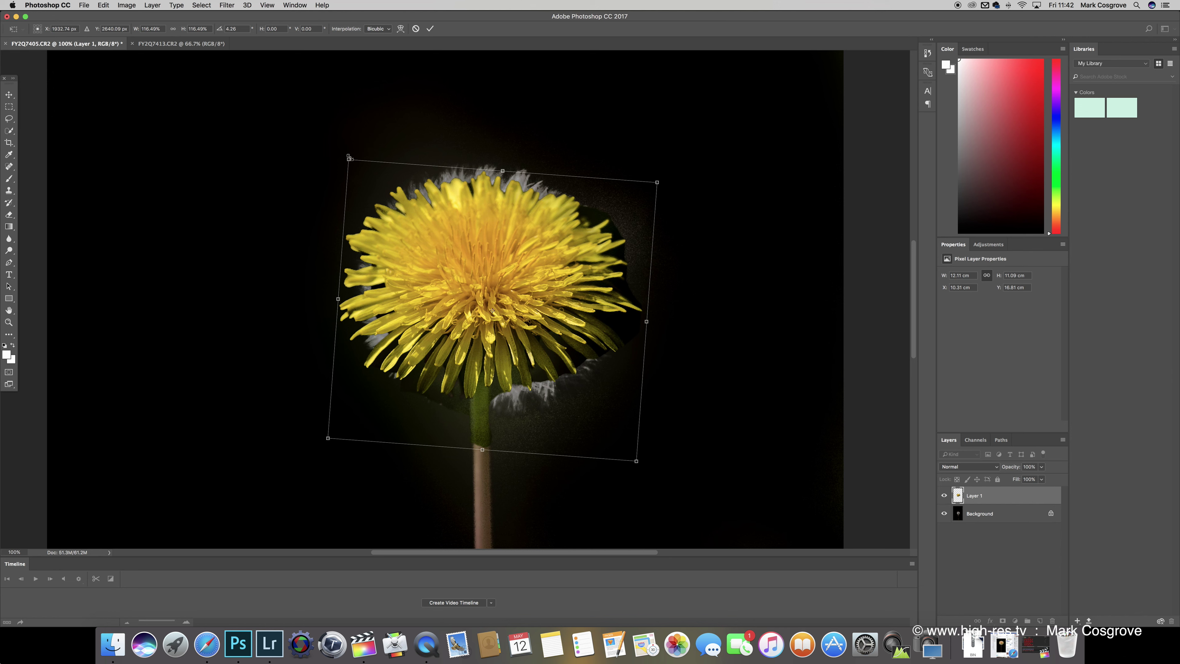
pyautogui.moveTo(349, 158)
pyautogui.mouseDown()
pyautogui.moveTo(298, 139)
pyautogui.moveTo(250, 100)
pyautogui.moveTo(279, 105)
pyautogui.moveTo(343, 264)
pyautogui.moveTo(325, 321)
pyautogui.moveTo(460, 232)
pyautogui.moveTo(395, 195)
pyautogui.moveTo(300, 179)
pyautogui.moveTo(317, 189)
pyautogui.moveTo(332, 154)
pyautogui.mouseUp()
pyautogui.scroll(-3, 250, 260)
pyautogui.scroll(-3, 244, 325)
pyautogui.scroll(3, 247, 332)
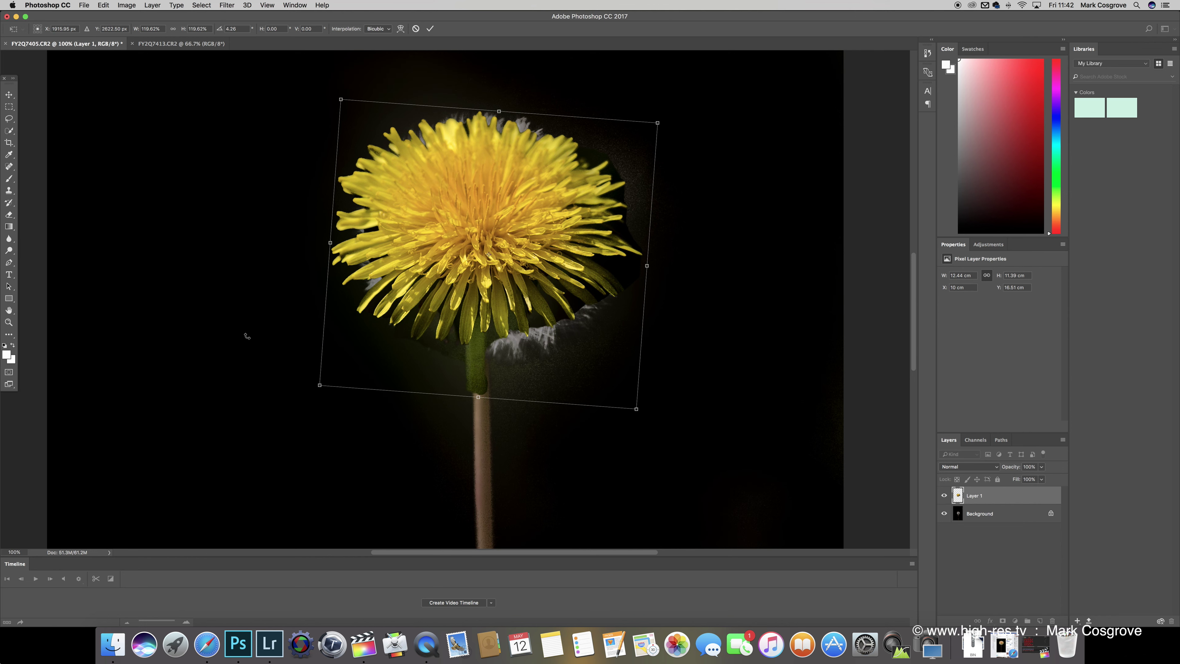
pyautogui.moveTo(467, 254); pyautogui.dragTo(474, 262)
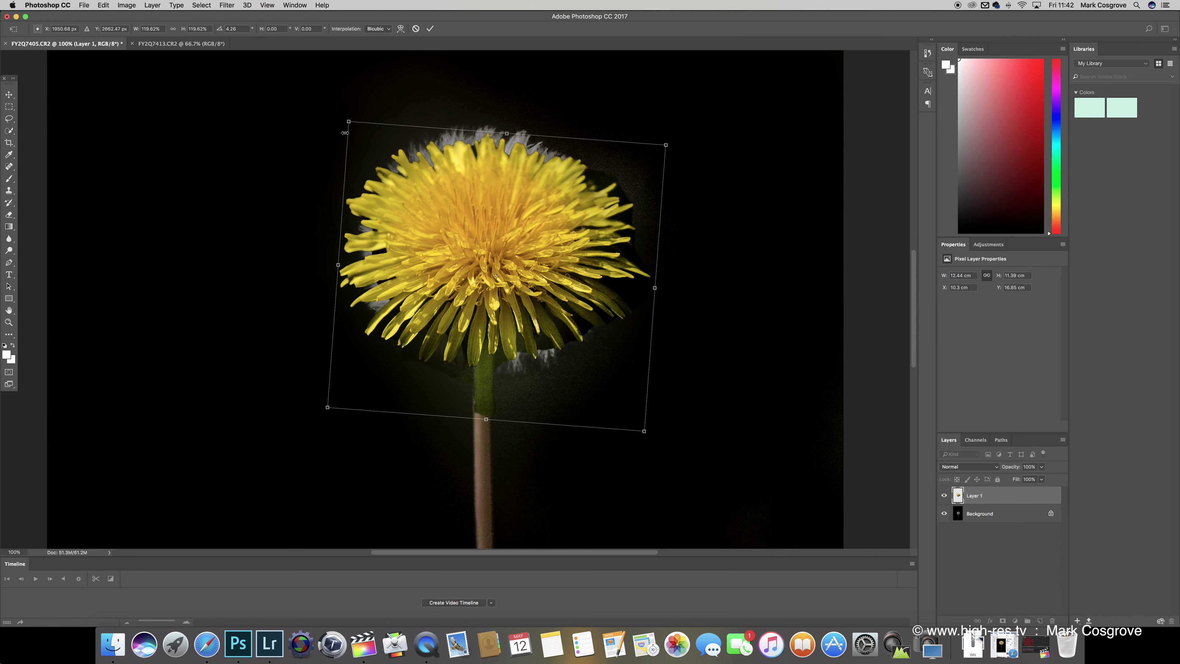
pyautogui.moveTo(349, 121); pyautogui.dragTo(340, 104)
pyautogui.hscroll(-1, 417, 215)
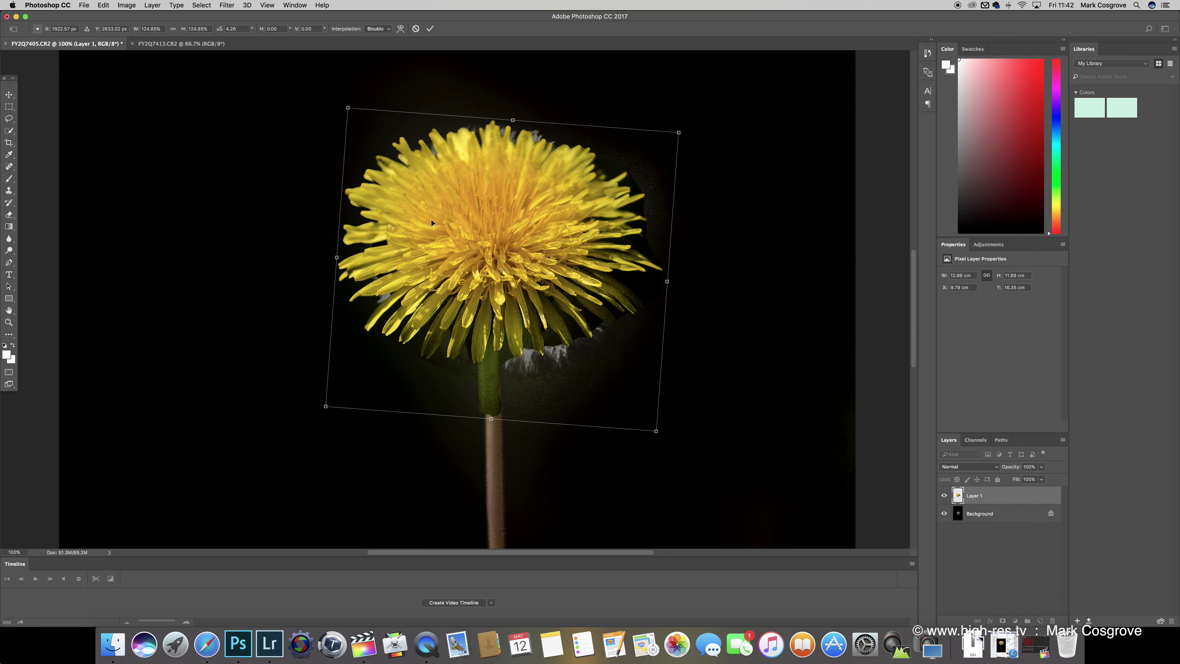
pyautogui.moveTo(463, 225); pyautogui.dragTo(464, 228)
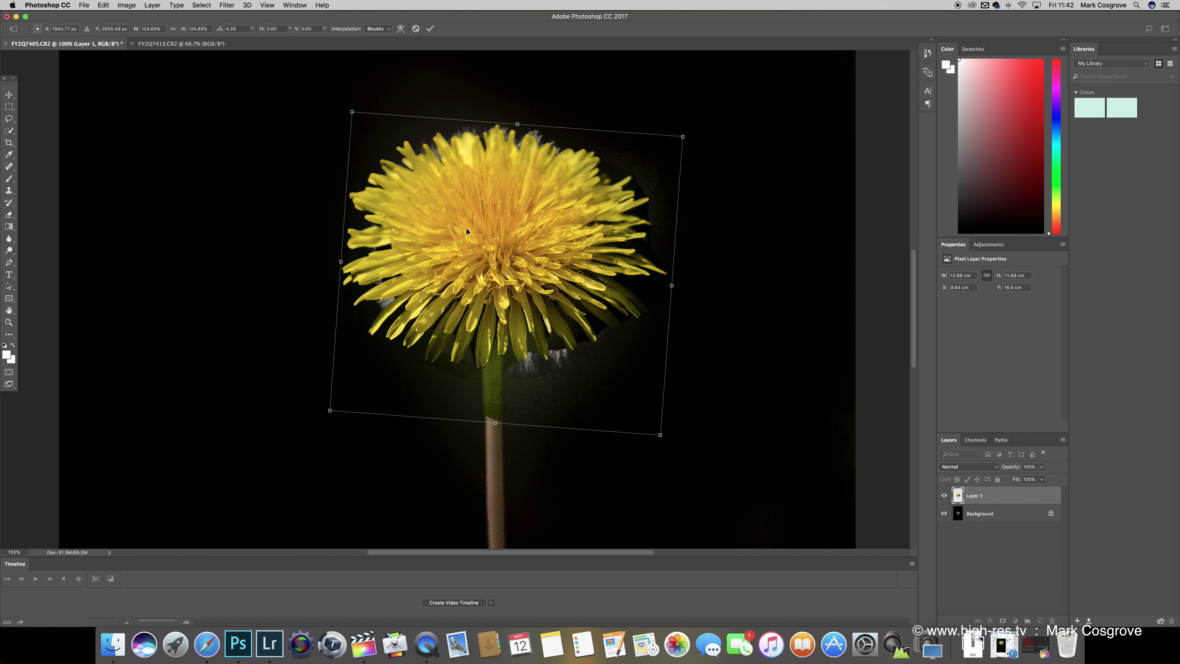
pyautogui.press('Return')
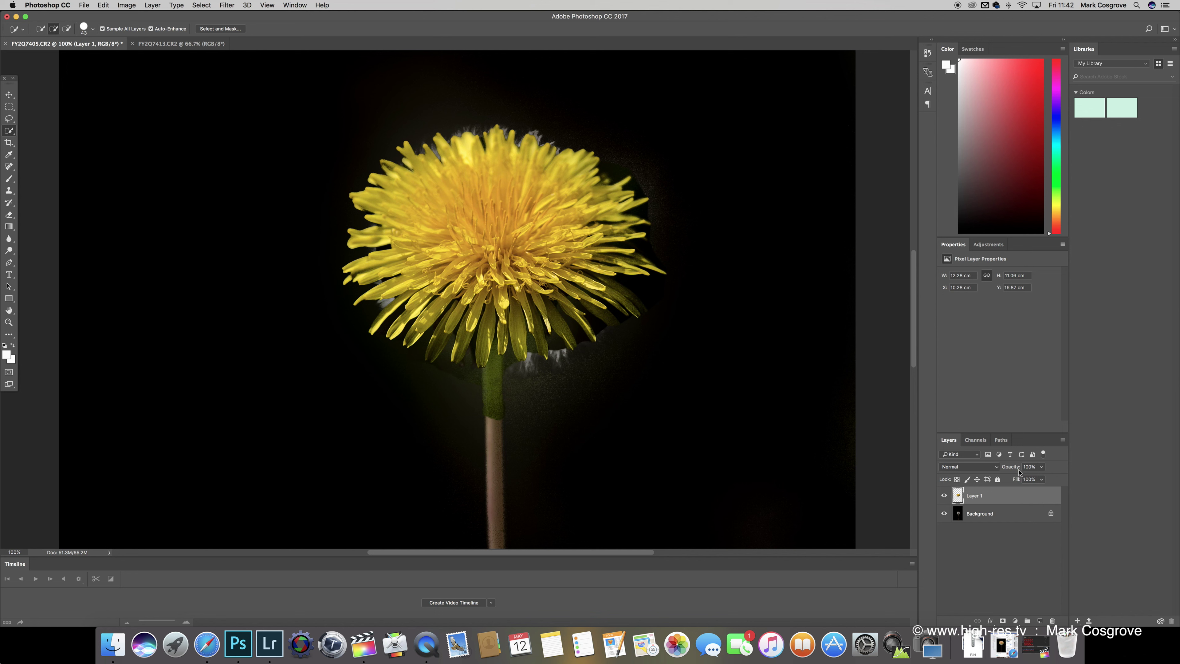
pyautogui.click(1041, 467)
pyautogui.moveTo(1042, 480)
pyautogui.mouseDown()
pyautogui.moveTo(1012, 481)
pyautogui.moveTo(1044, 481)
pyautogui.mouseUp()
pyautogui.click(1062, 468)
# Set Layer 1's blend mode to Lighten so the seed head shows through
pyautogui.click(996, 470)
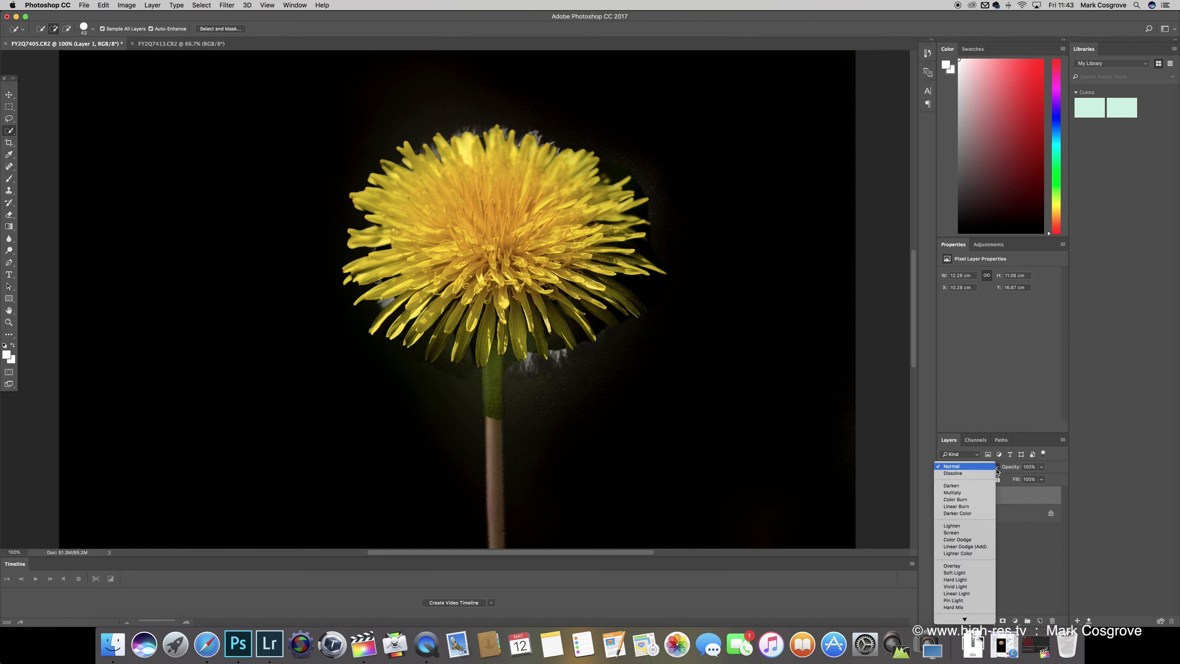
pyautogui.click(959, 529)
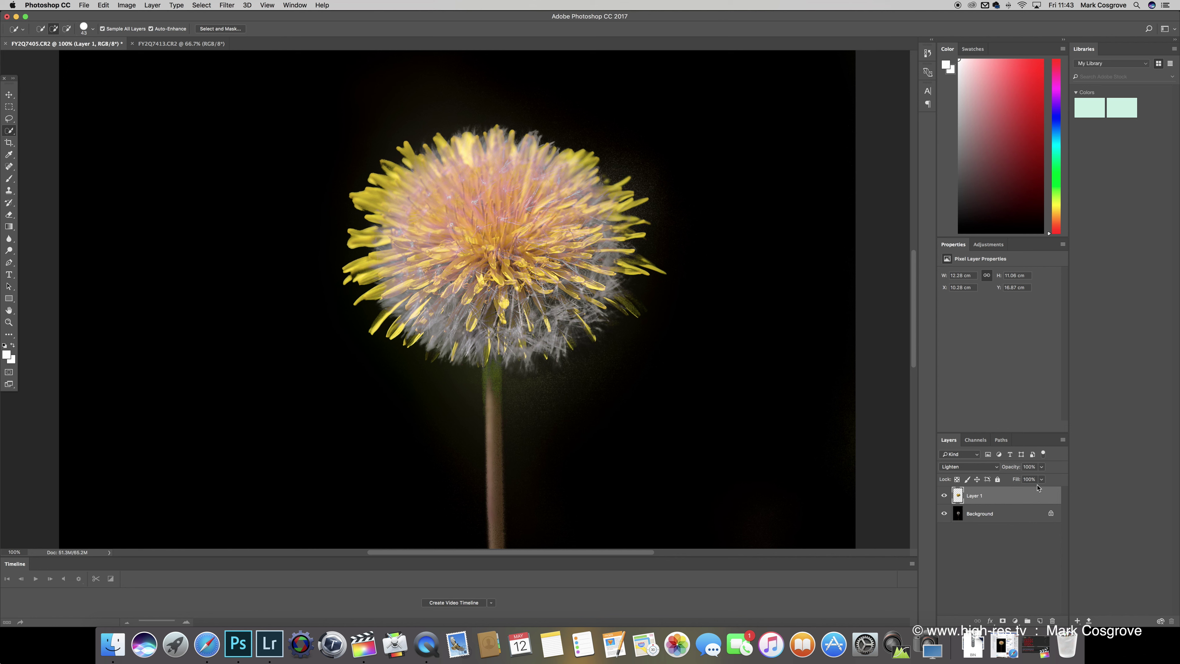
pyautogui.click(1012, 514)
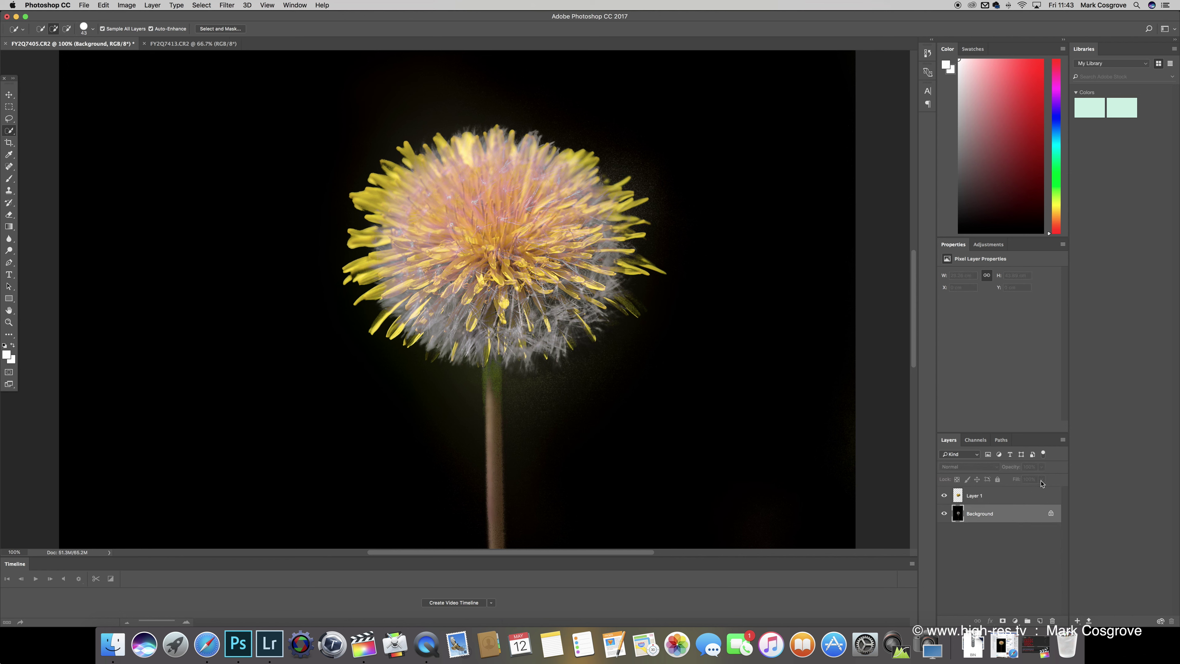
pyautogui.click(1013, 497)
# Check Layer 1's Fill slider, leaving the fill at 100%
pyautogui.click(1042, 480)
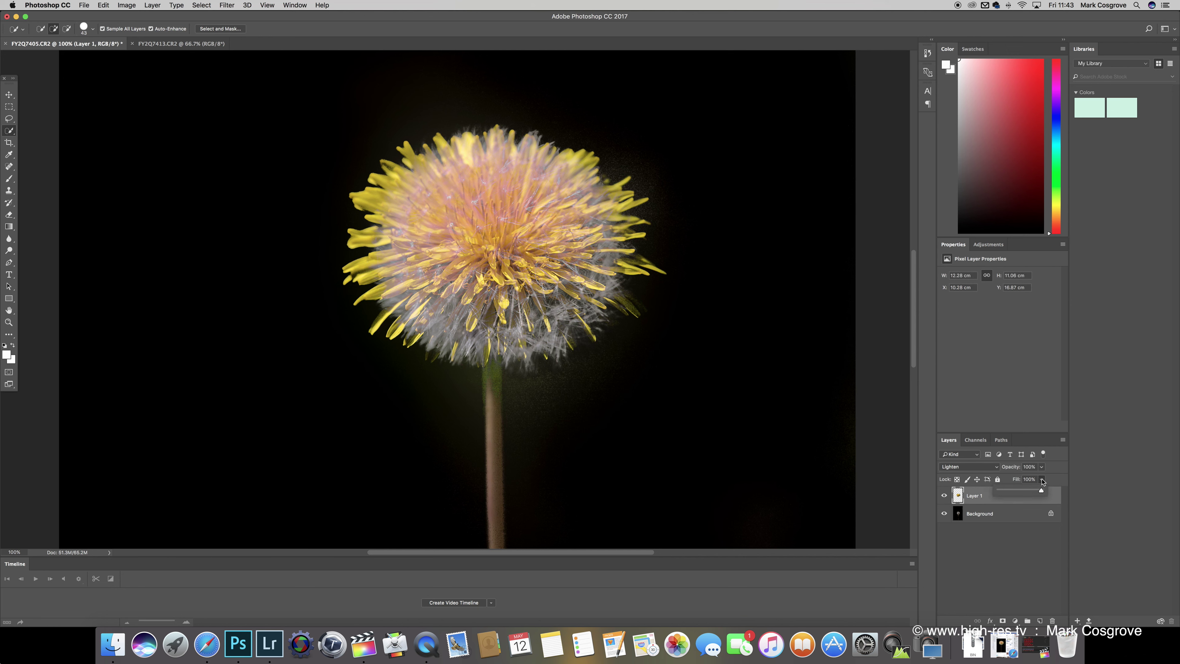
pyautogui.moveTo(1042, 491)
pyautogui.mouseDown()
pyautogui.moveTo(1010, 493)
pyautogui.moveTo(1047, 492)
pyautogui.mouseUp()
pyautogui.click(1084, 546)
pyautogui.hscroll(2, 157, 141)
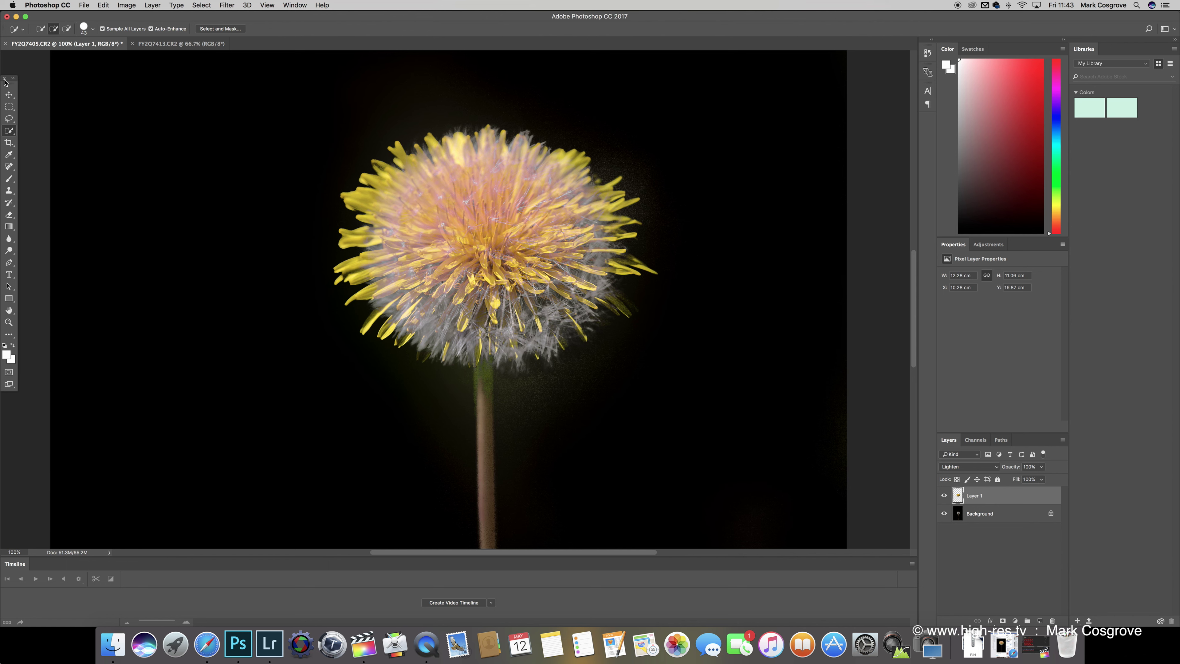
# Switch to the Eraser and enlarge its brush from 23 px to 71 px
pyautogui.click(9, 94)
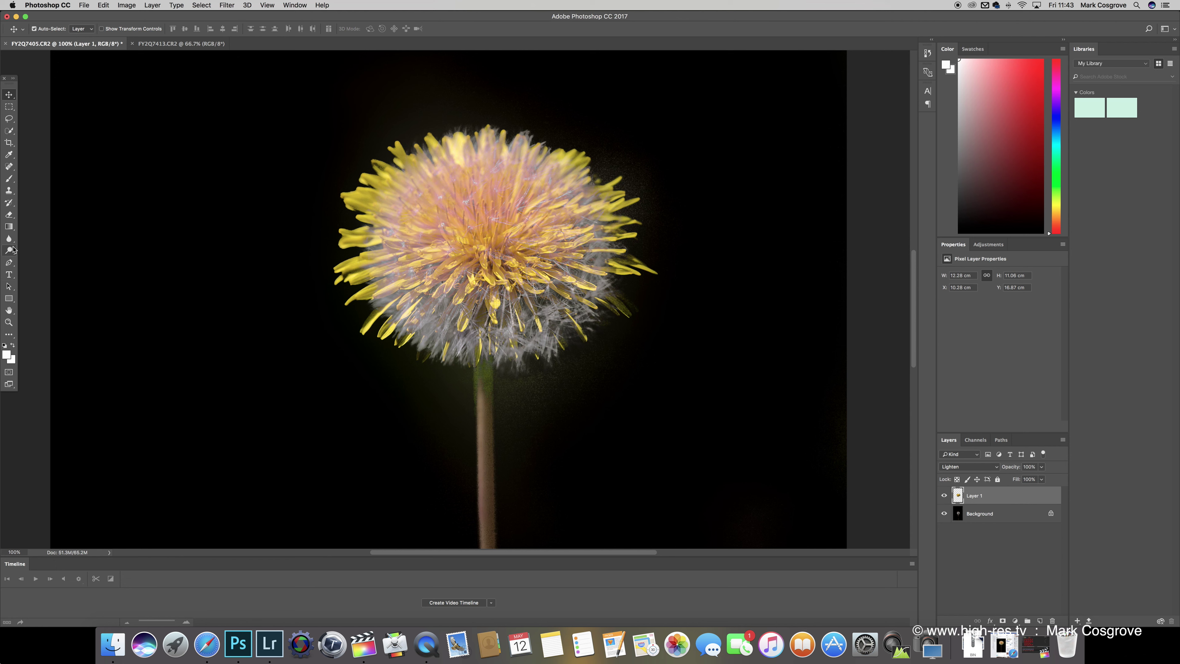
pyautogui.click(10, 217)
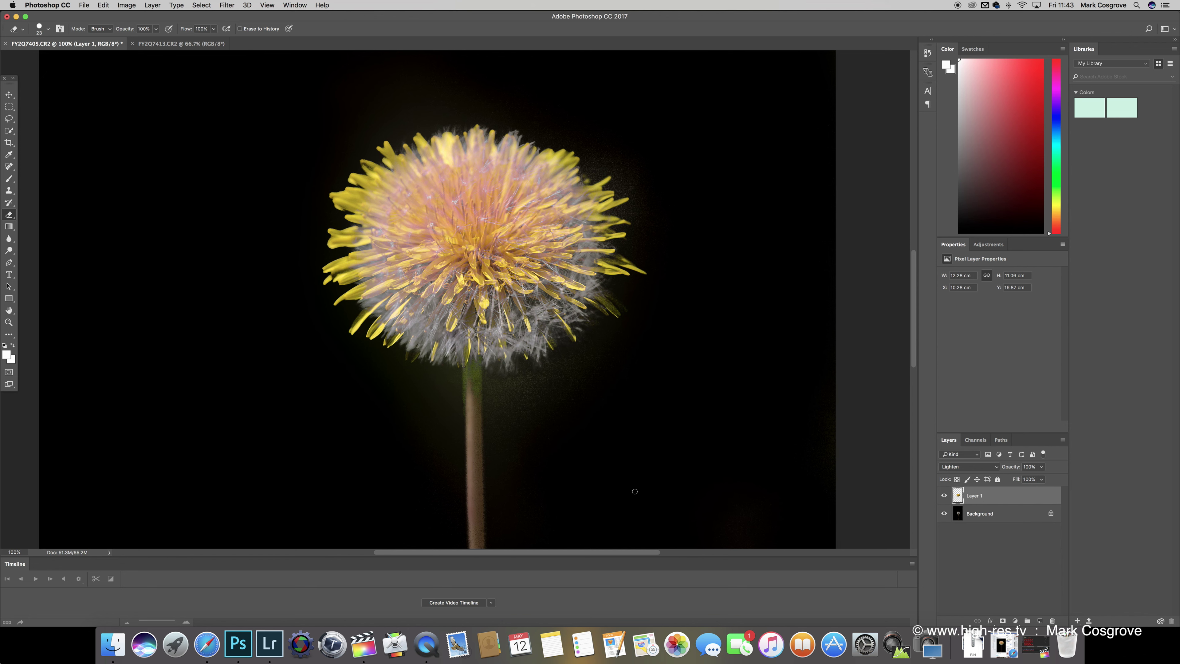
pyautogui.scroll(-3, 409, 377)
pyautogui.hscroll(2, 408, 378)
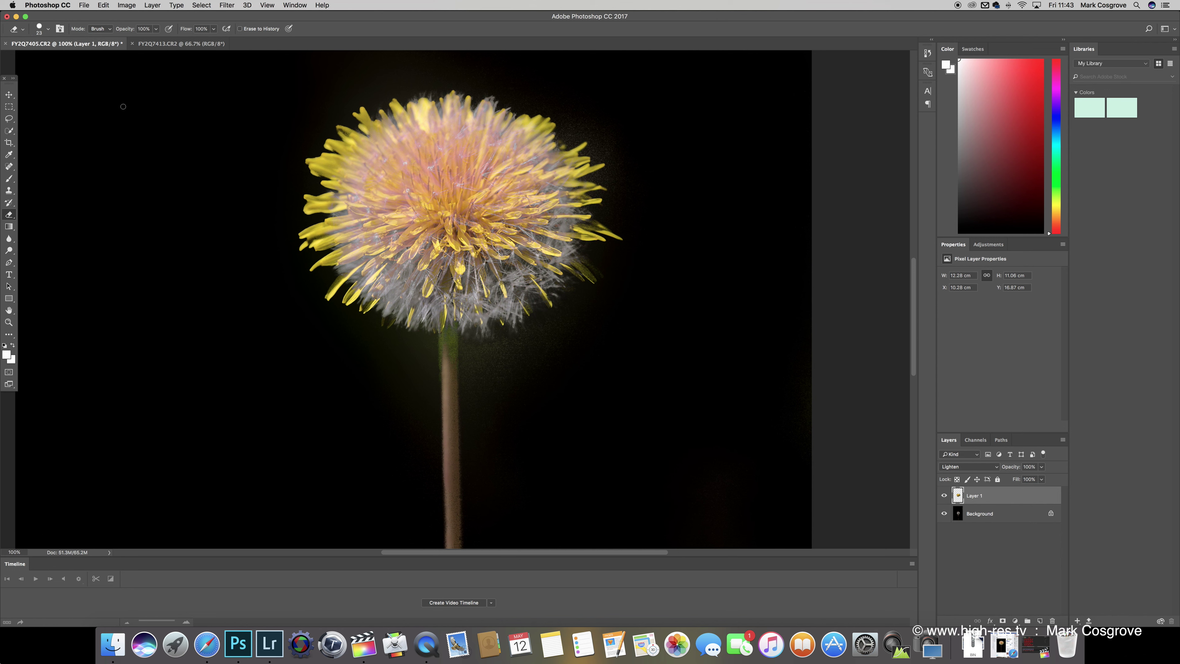
pyautogui.click(48, 30)
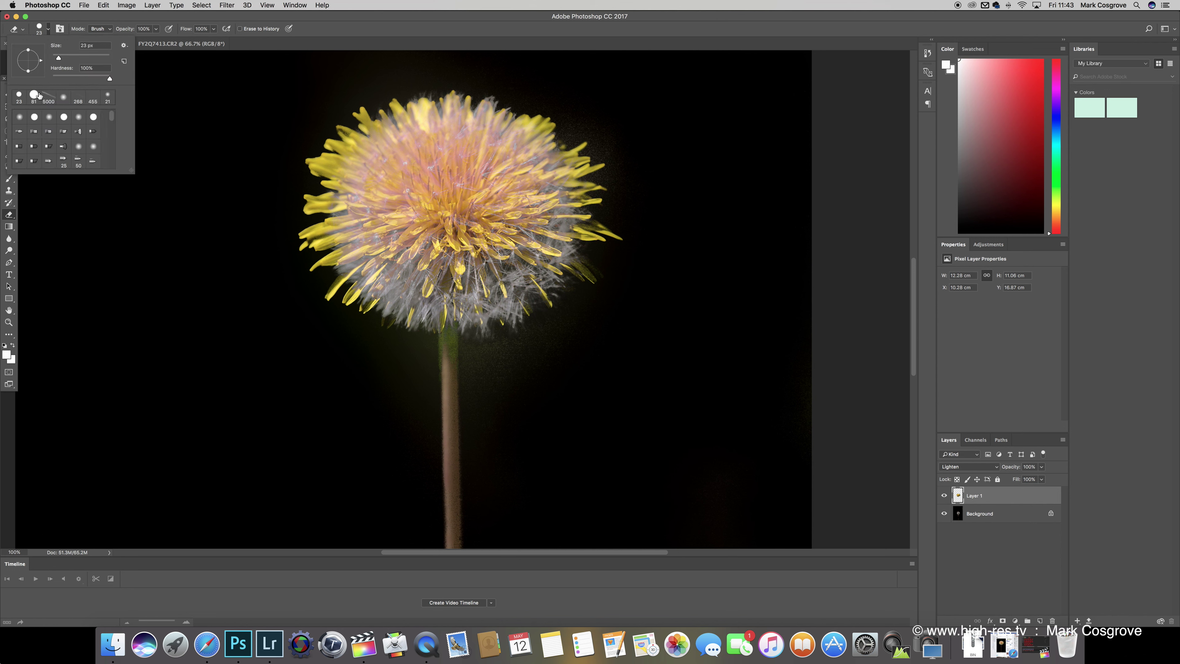
pyautogui.moveTo(59, 59); pyautogui.dragTo(72, 57)
pyautogui.press('Return')
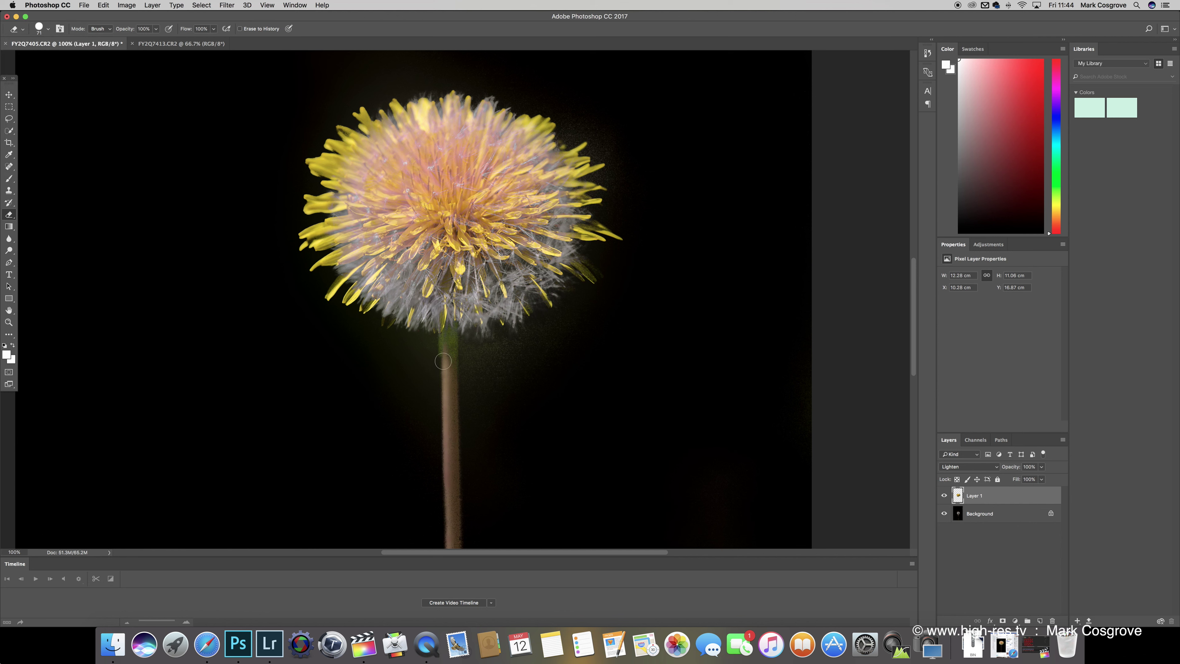
# Erase the haze at the stem top and below the flower, undoing the stray band across it
pyautogui.moveTo(442, 345)
pyautogui.mouseDown()
pyautogui.moveTo(453, 331)
pyautogui.moveTo(452, 364)
pyautogui.moveTo(452, 335)
pyautogui.mouseUp()
pyautogui.moveTo(505, 358)
pyautogui.mouseDown()
pyautogui.moveTo(509, 340)
pyautogui.moveTo(517, 380)
pyautogui.mouseUp()
pyautogui.moveTo(370, 235)
pyautogui.mouseDown()
pyautogui.moveTo(371, 211)
pyautogui.moveTo(388, 192)
pyautogui.moveTo(407, 208)
pyautogui.moveTo(281, 250)
pyautogui.moveTo(336, 244)
pyautogui.moveTo(352, 269)
pyautogui.mouseUp()
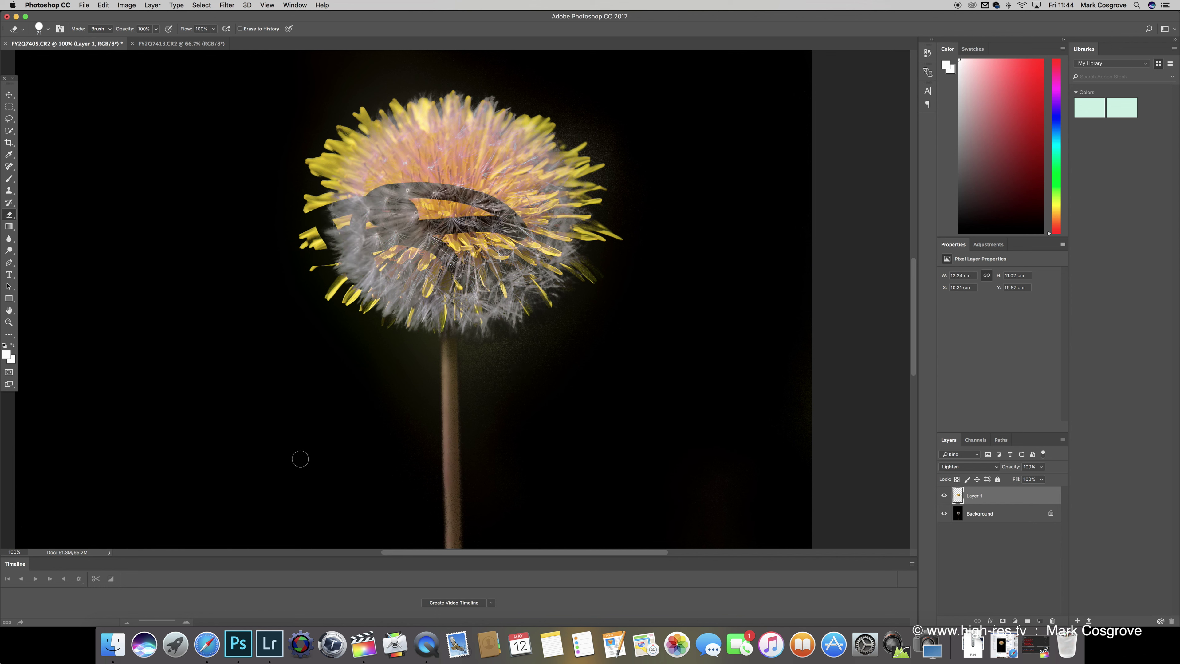
pyautogui.press('super+z')
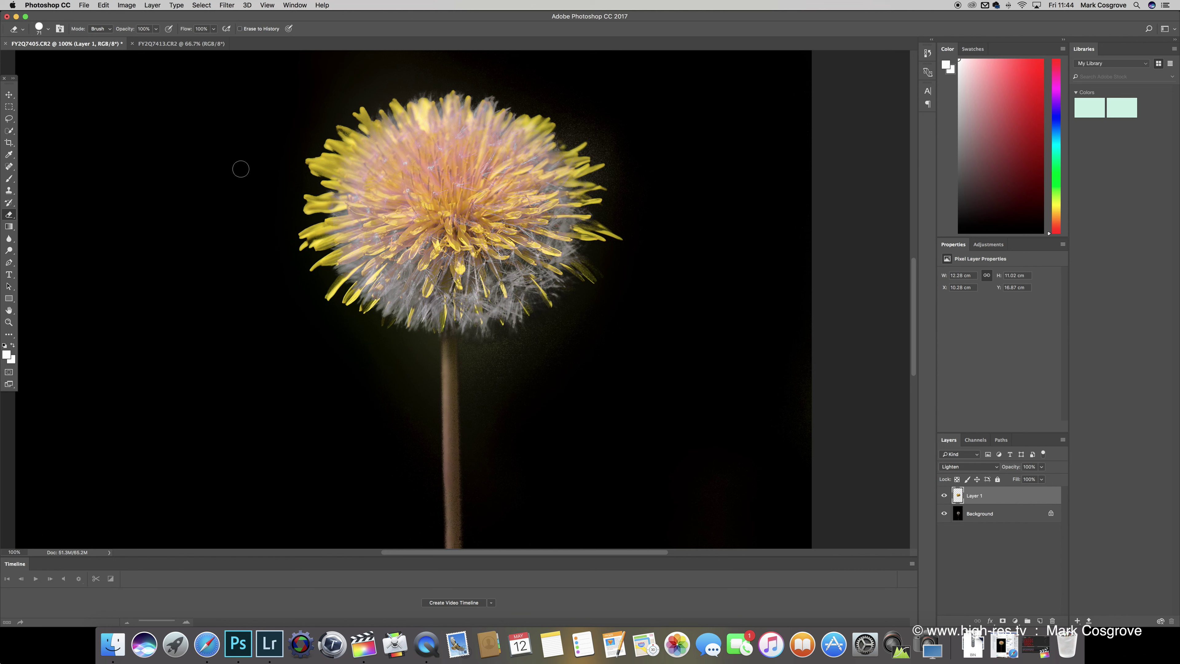
pyautogui.click(85, 5)
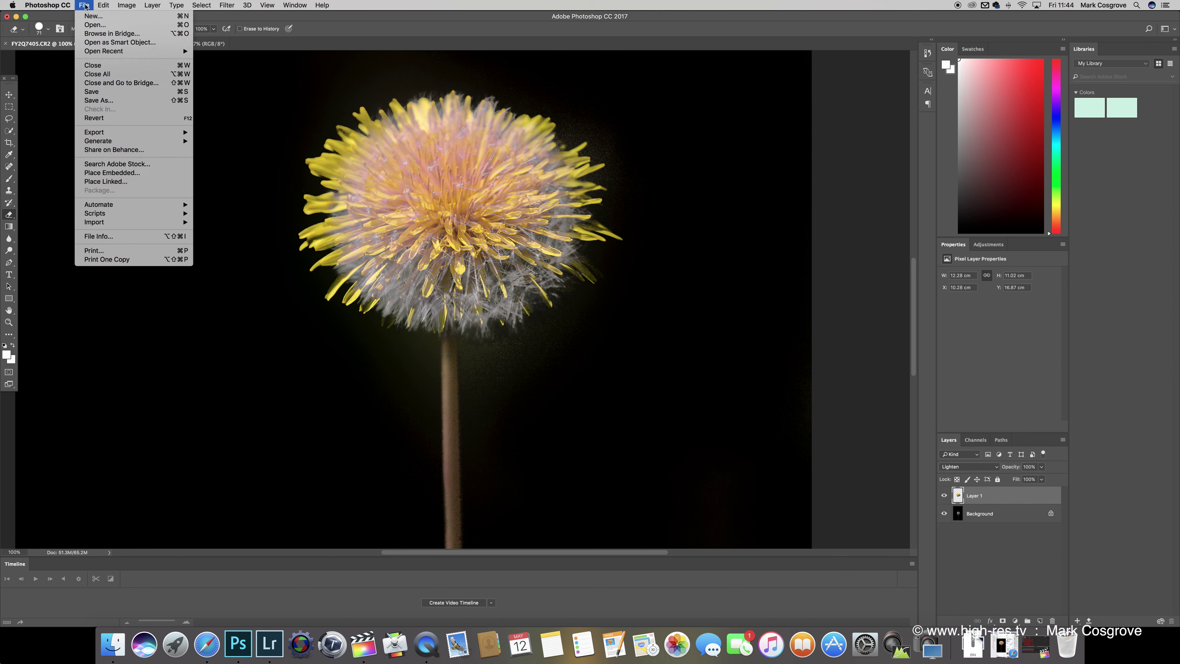
# Save the image as JPEG 'flower' on the Desktop, replacing the existing file, at quality 12
pyautogui.click(101, 101)
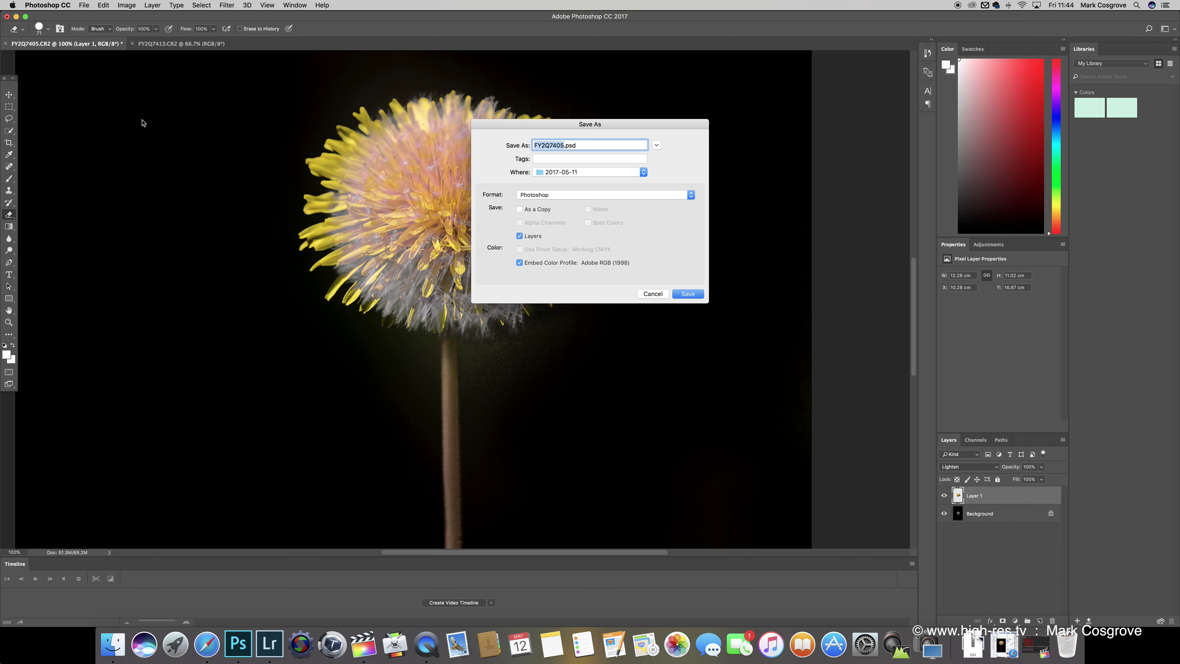
pyautogui.write('flower')
pyautogui.click(568, 195)
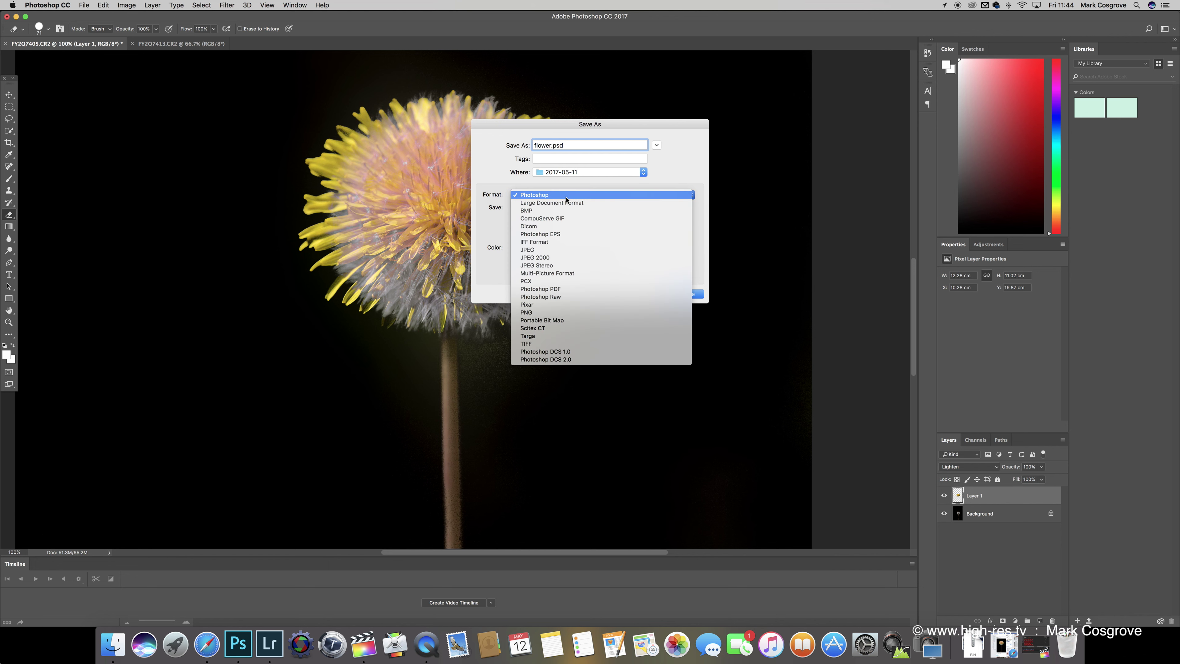
pyautogui.click(537, 250)
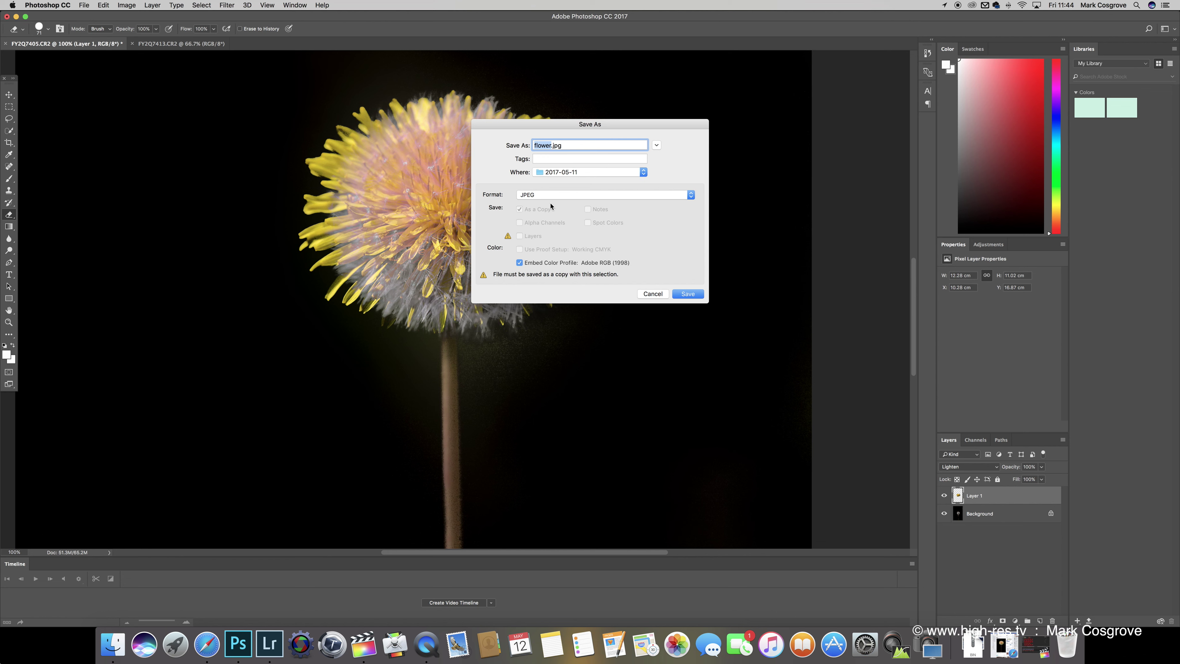
pyautogui.click(587, 172)
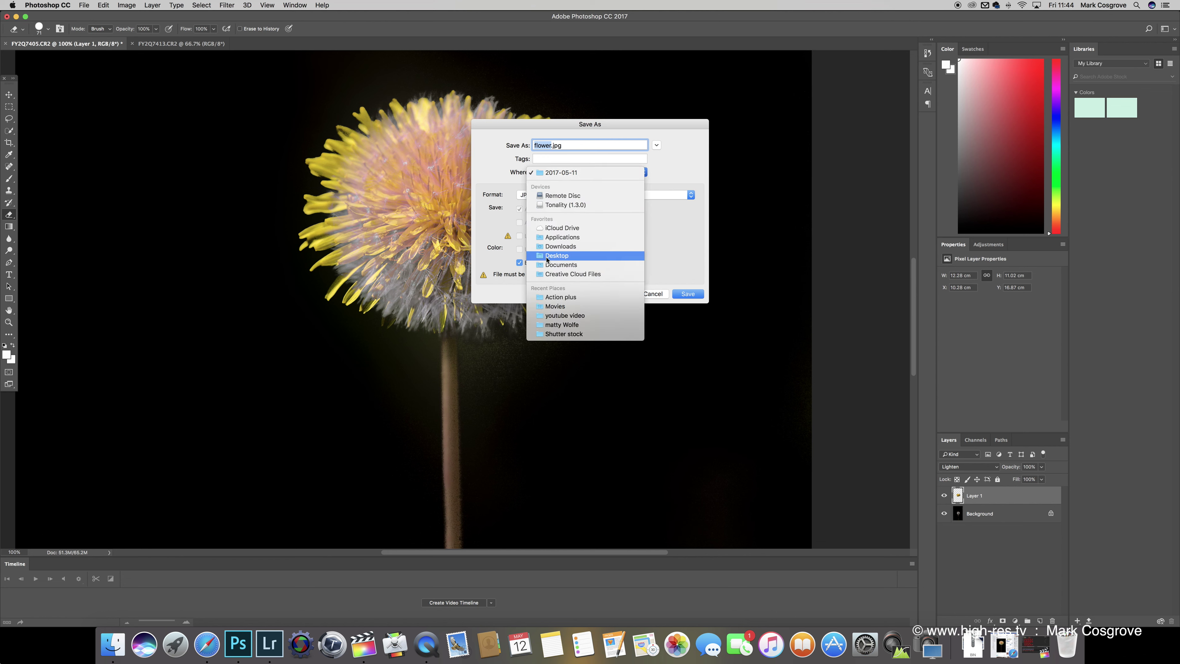
pyautogui.click(546, 257)
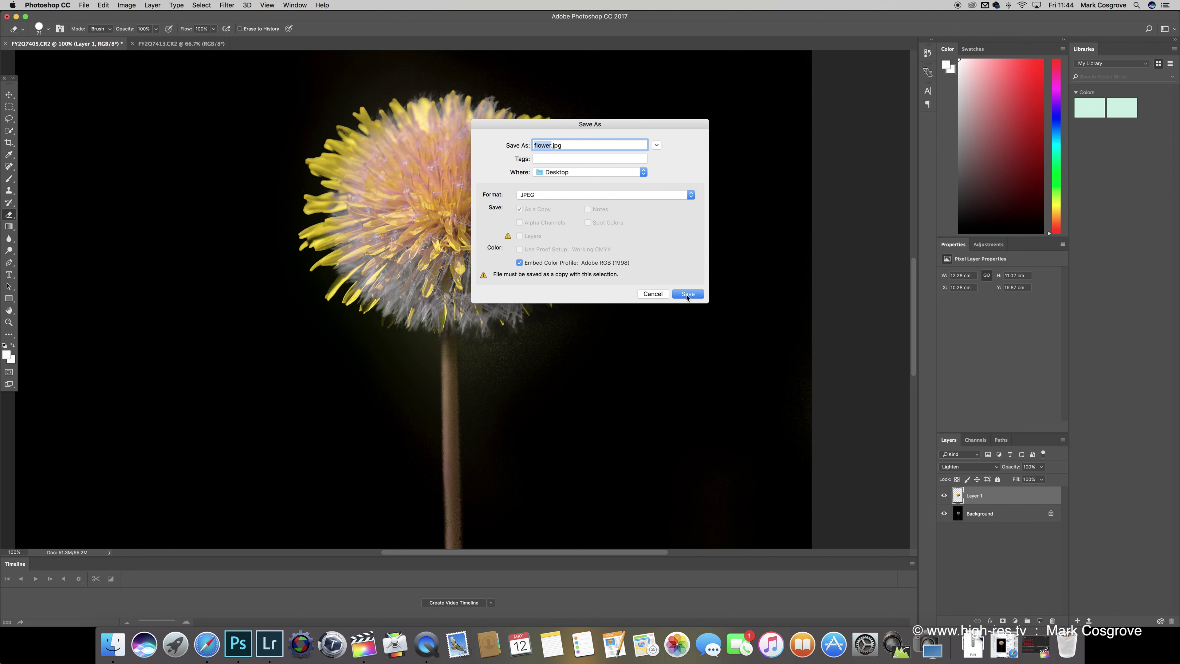
pyautogui.click(687, 295)
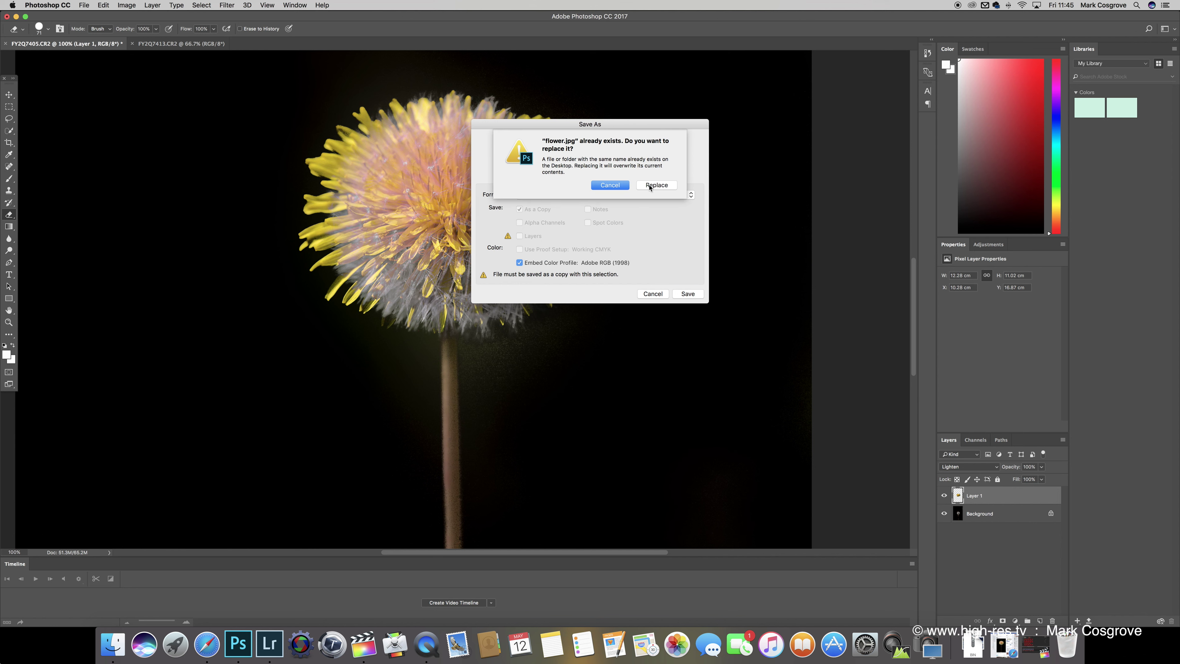
pyautogui.click(650, 185)
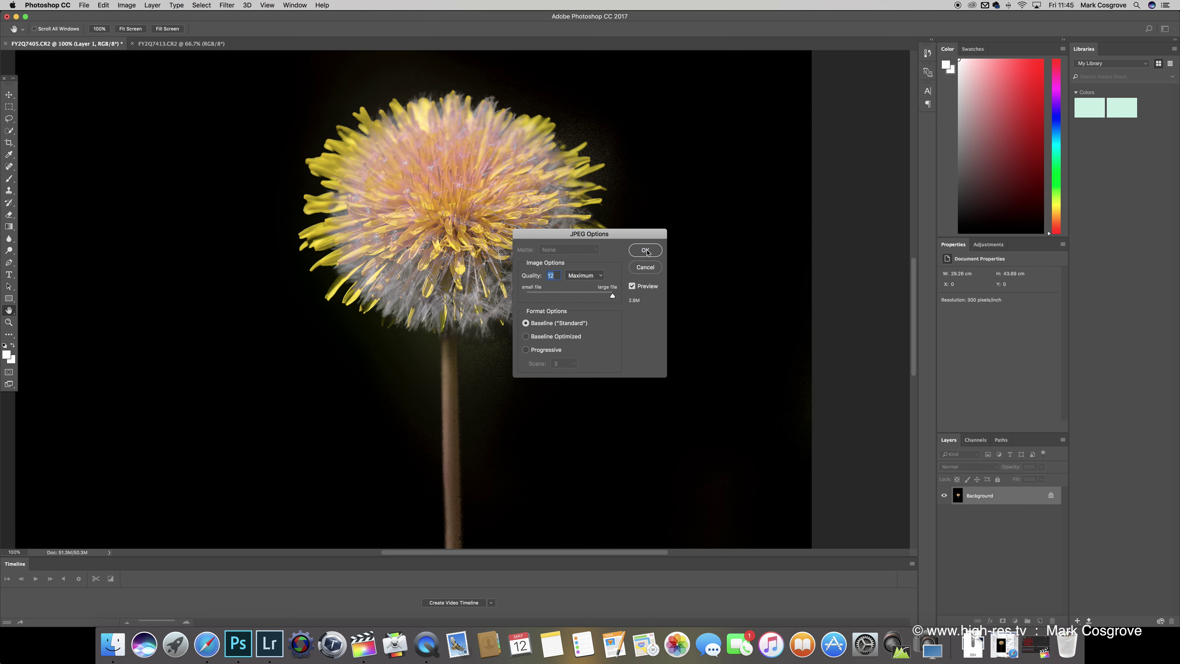
pyautogui.click(646, 250)
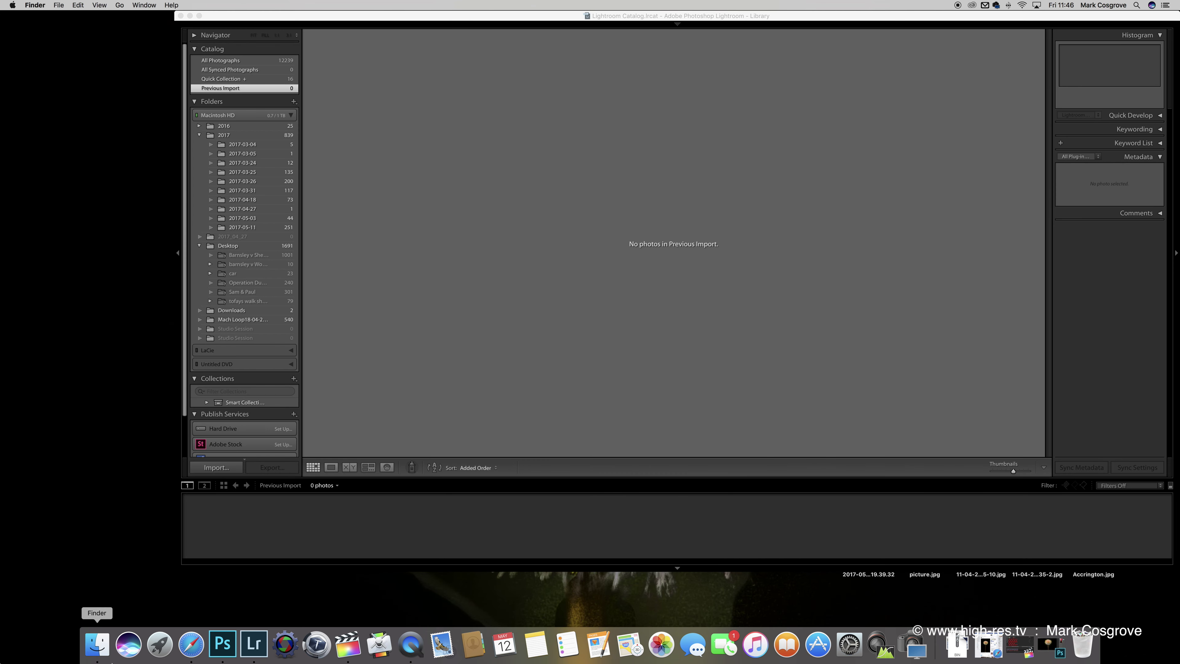
# Import flower1.jpg from the Desktop into the Lightroom catalogue via the Dock icon
pyautogui.click(99, 650)
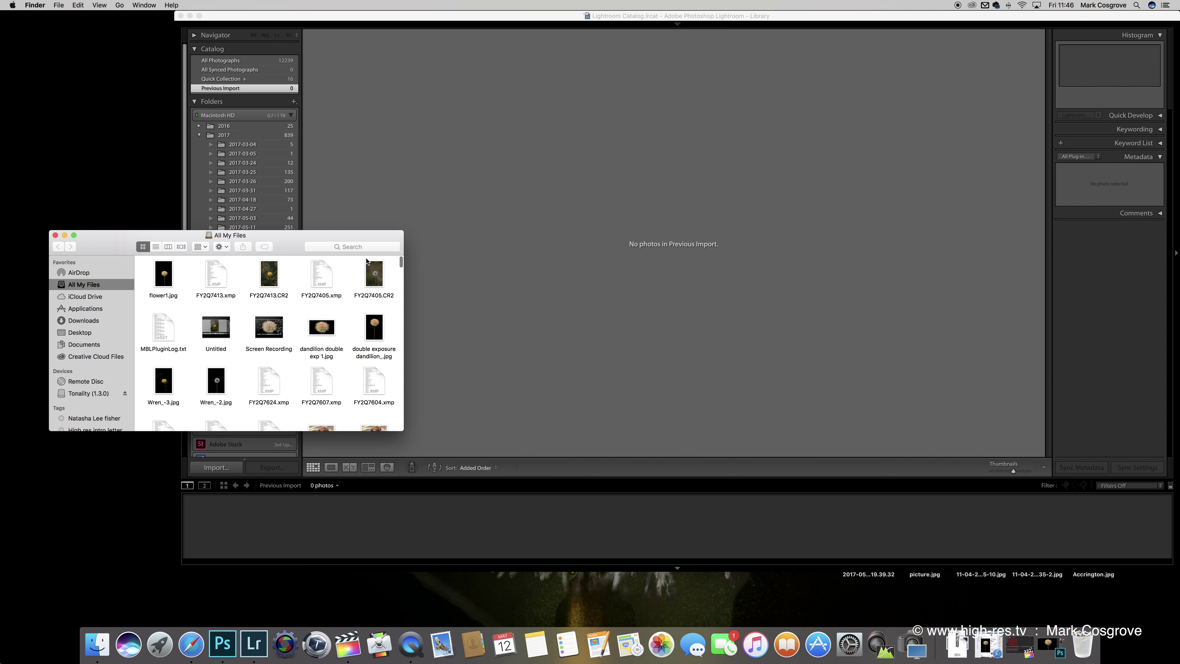
pyautogui.scroll(-1, 160, 277)
pyautogui.click(162, 275)
pyautogui.moveTo(163, 275); pyautogui.dragTo(255, 651)
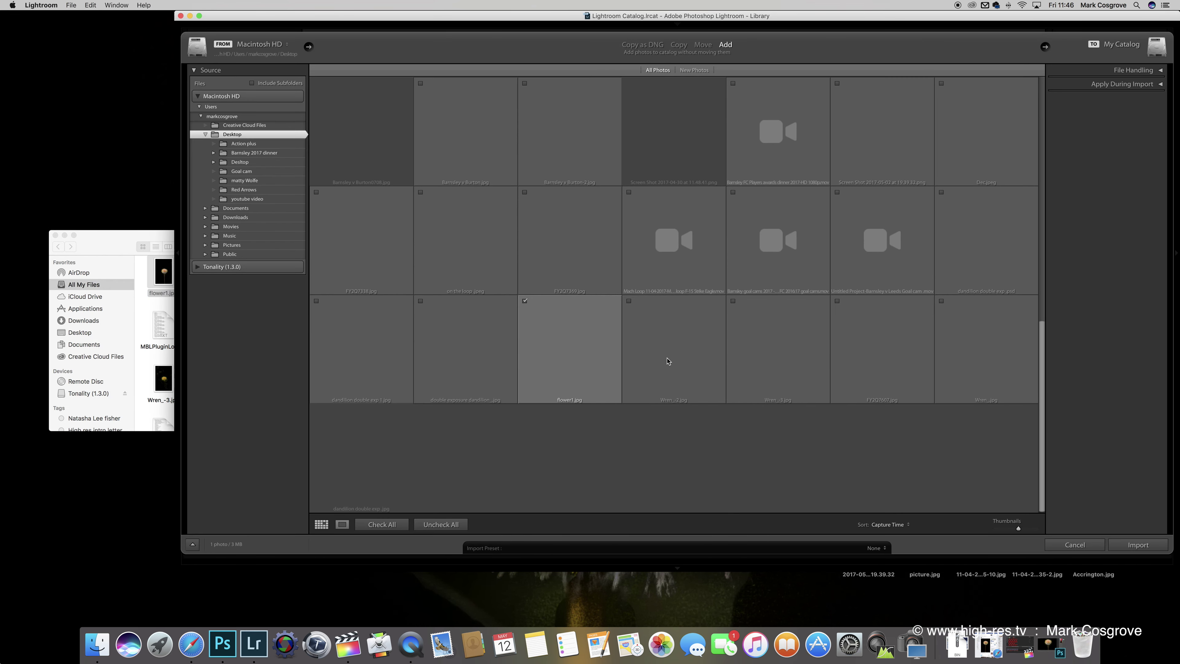
pyautogui.click(1131, 544)
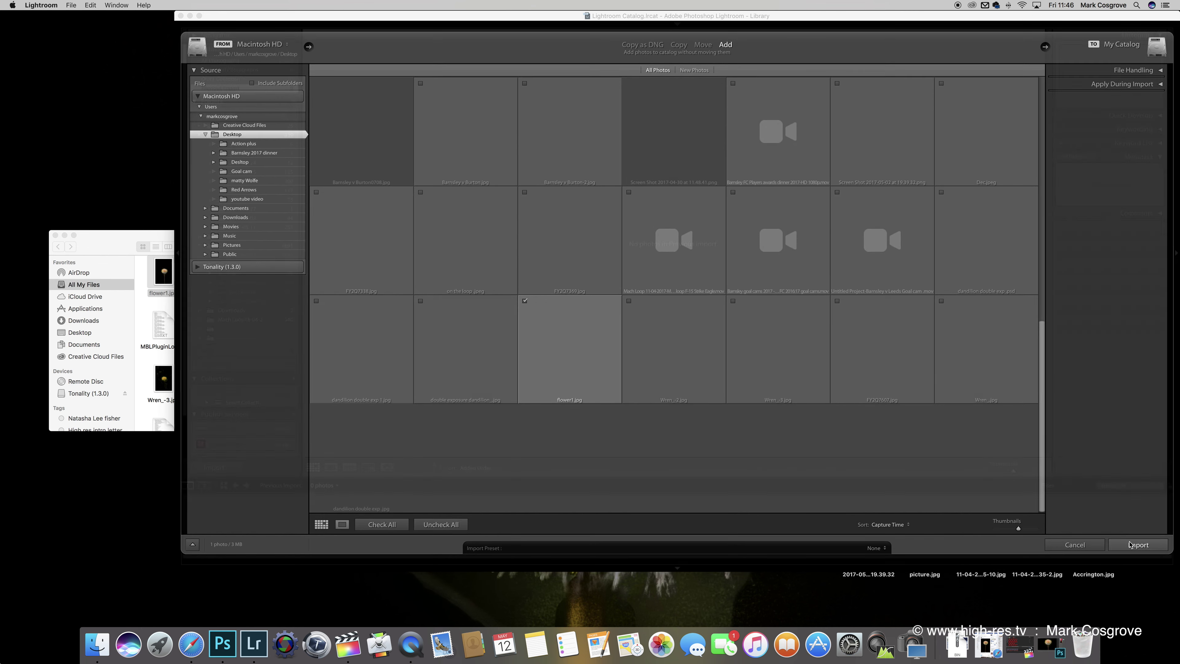
# Make the Lightroom window full screen and switch to the Develop module
pyautogui.moveTo(207, 13)
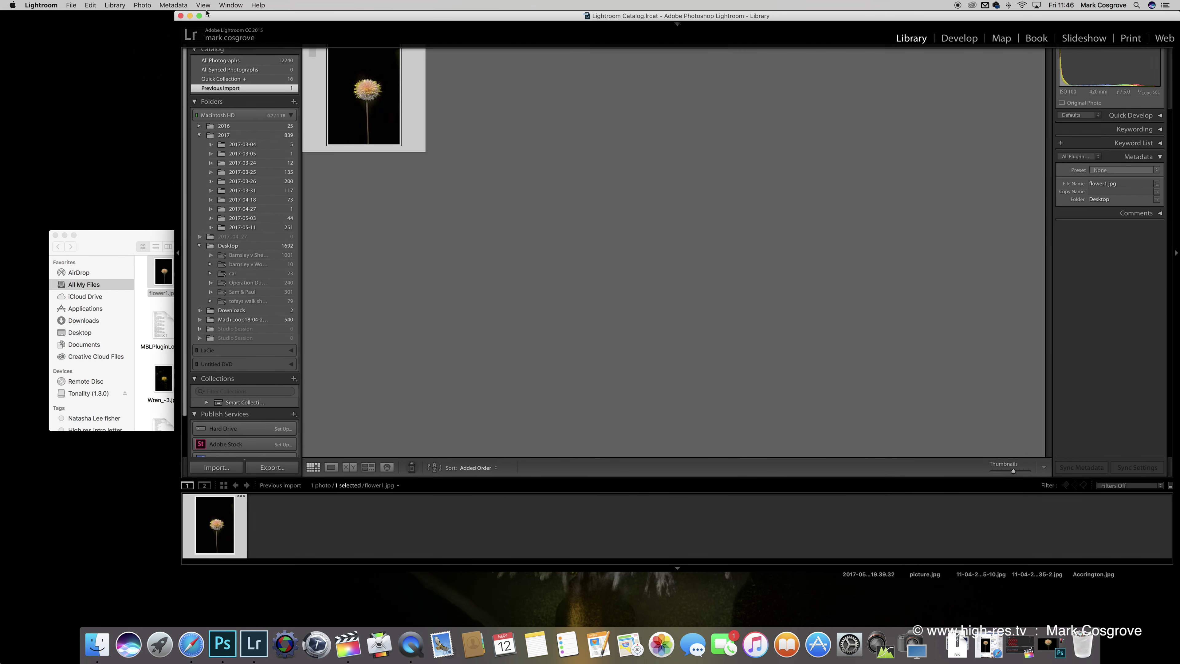
pyautogui.click(200, 16)
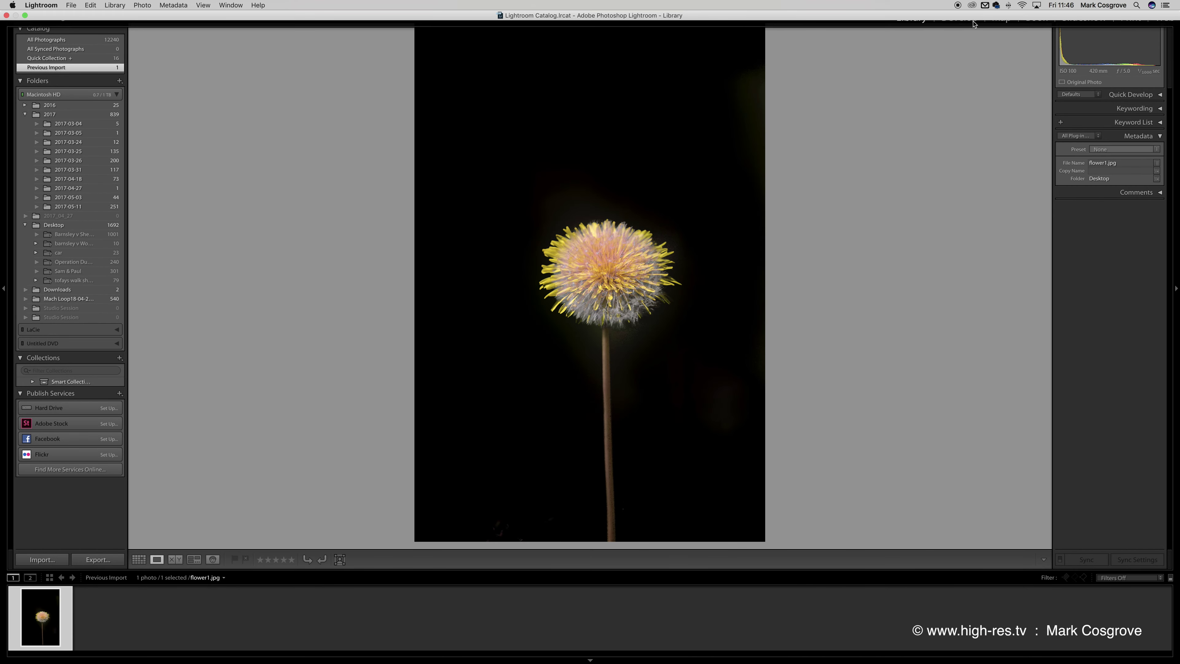
pyautogui.moveTo(928, 7)
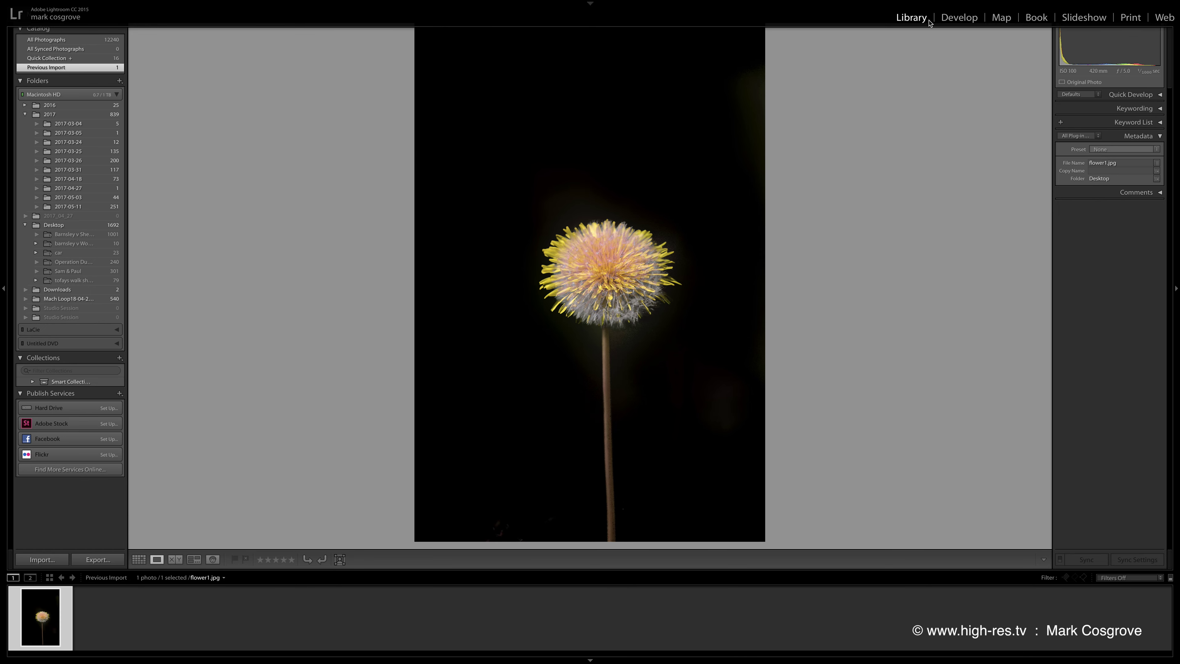
pyautogui.click(958, 19)
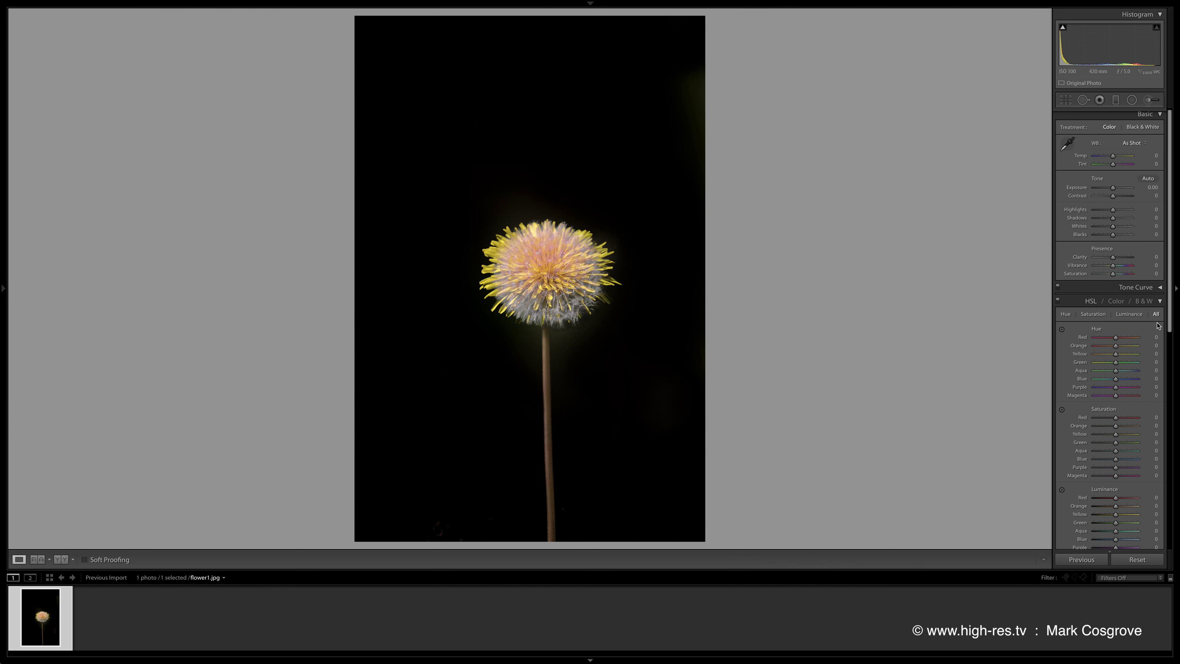
# Lower the Basic panel's Clarity to +16 so Whites sits at −49
pyautogui.moveTo(1112, 258); pyautogui.dragTo(1114, 212)
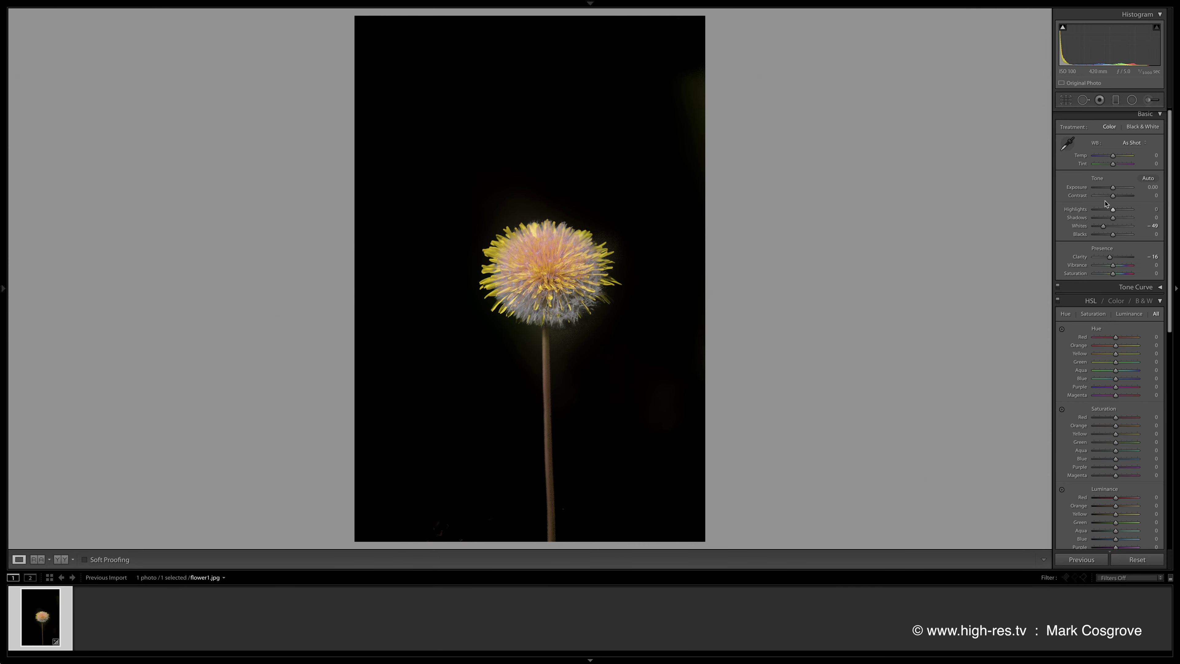
# Crop tighter around the dandelion, rotate it 2.03°, centre the flower and apply the crop
pyautogui.click(1066, 100)
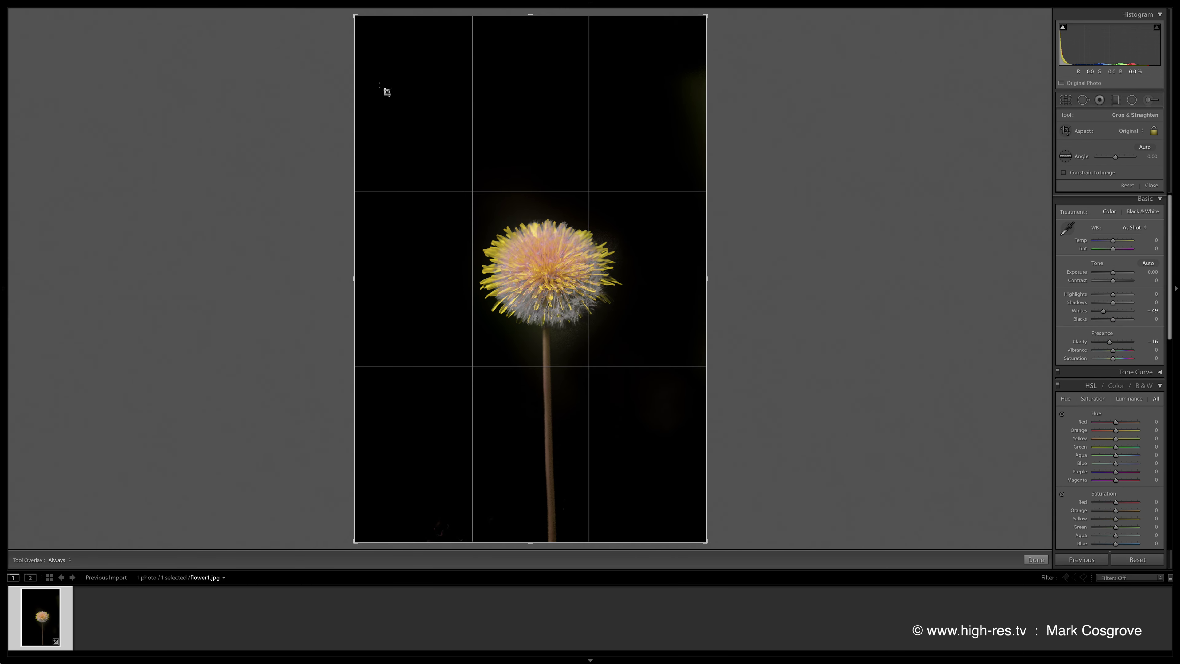
pyautogui.moveTo(356, 18); pyautogui.dragTo(395, 77)
pyautogui.moveTo(537, 248); pyautogui.dragTo(556, 248)
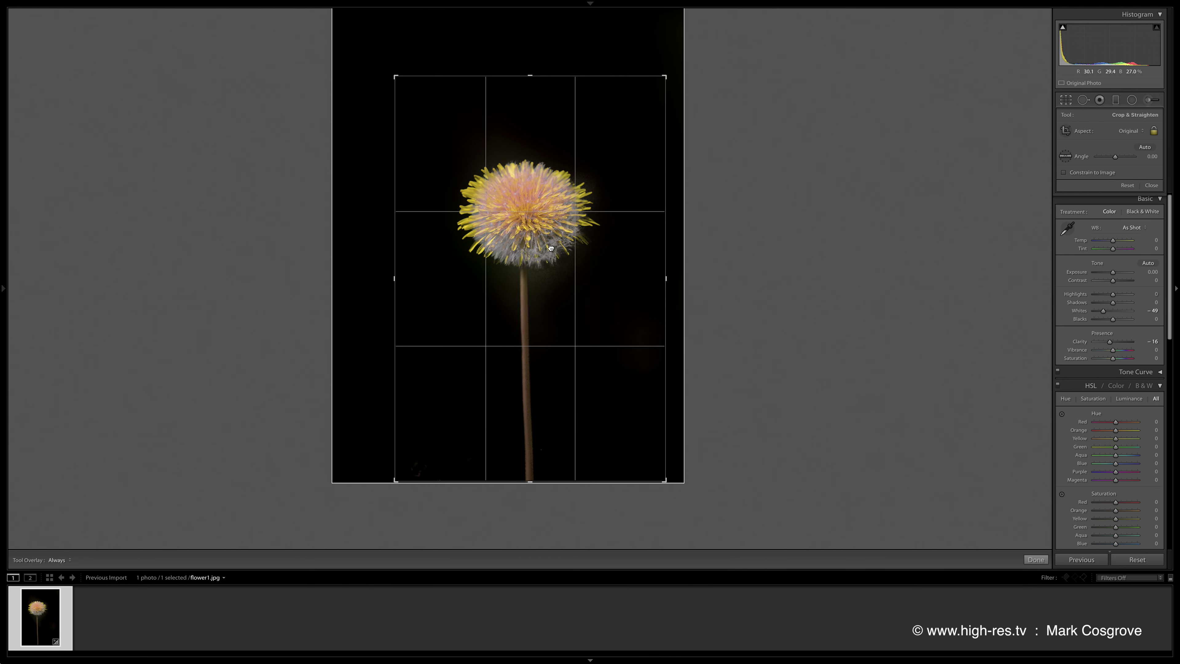
pyautogui.moveTo(476, 250); pyautogui.dragTo(481, 249)
pyautogui.moveTo(347, 316); pyautogui.dragTo(346, 309)
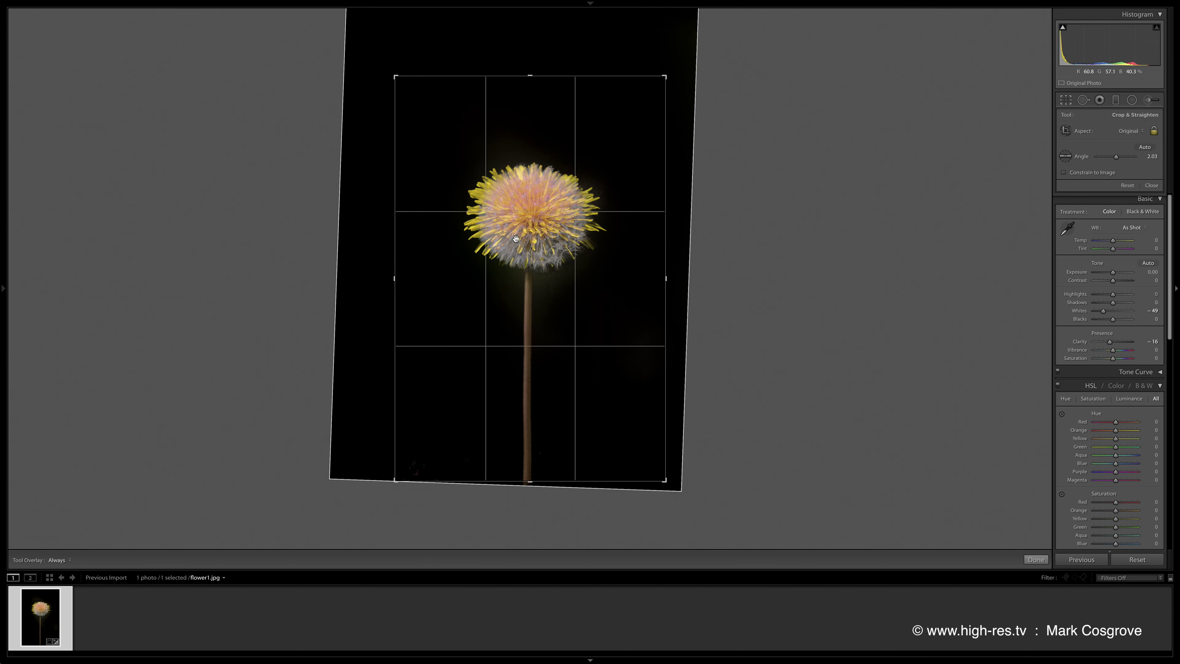
pyautogui.moveTo(515, 239); pyautogui.dragTo(521, 241)
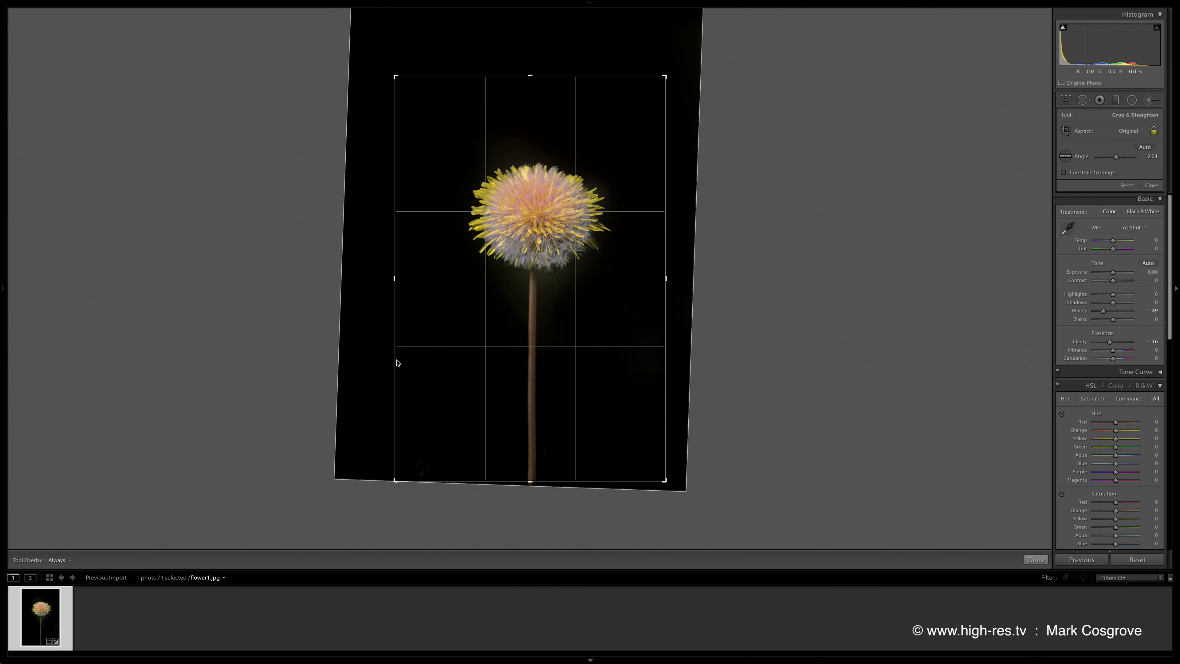
pyautogui.press('Return')
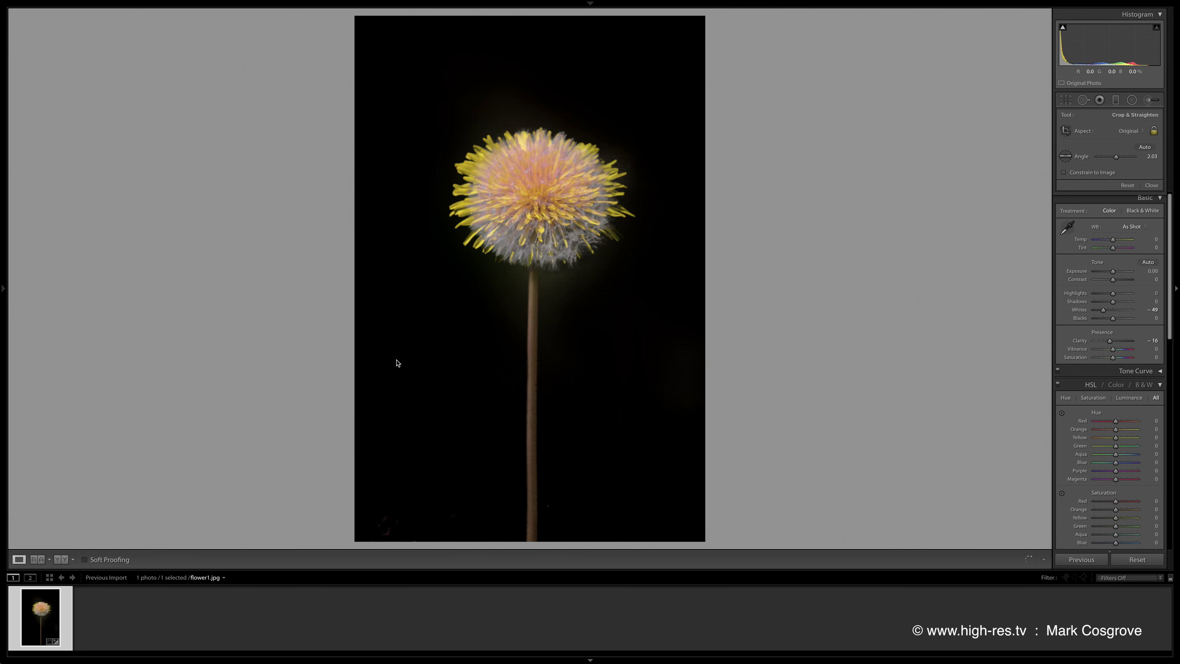